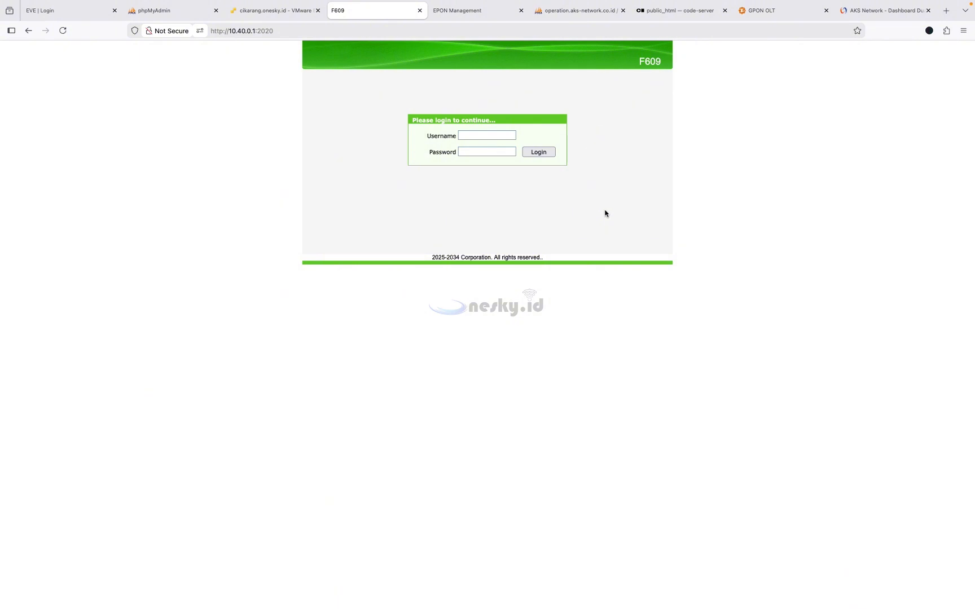
# - Sign in to the F609 web interface with the admin username and its password
pyautogui.click(480, 136)
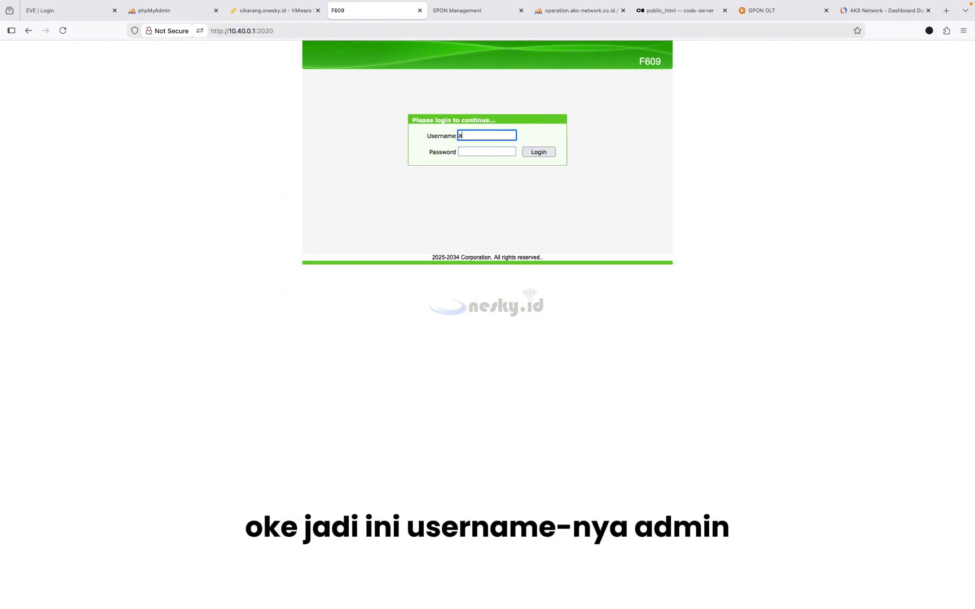
pyautogui.write('admin')
pyautogui.press('Tab')
pyautogui.write('adm')
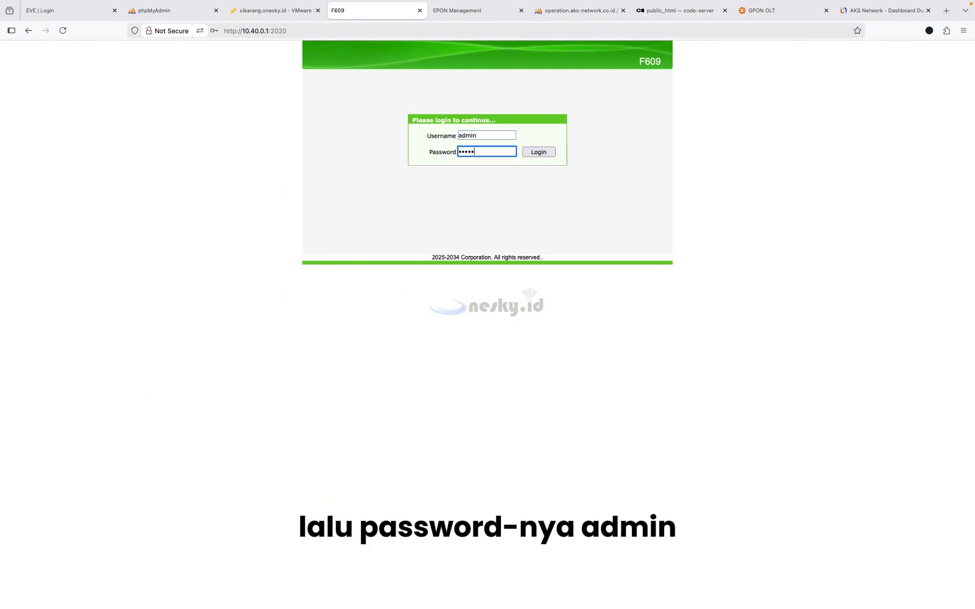
pyautogui.write('in')
pyautogui.click(547, 152)
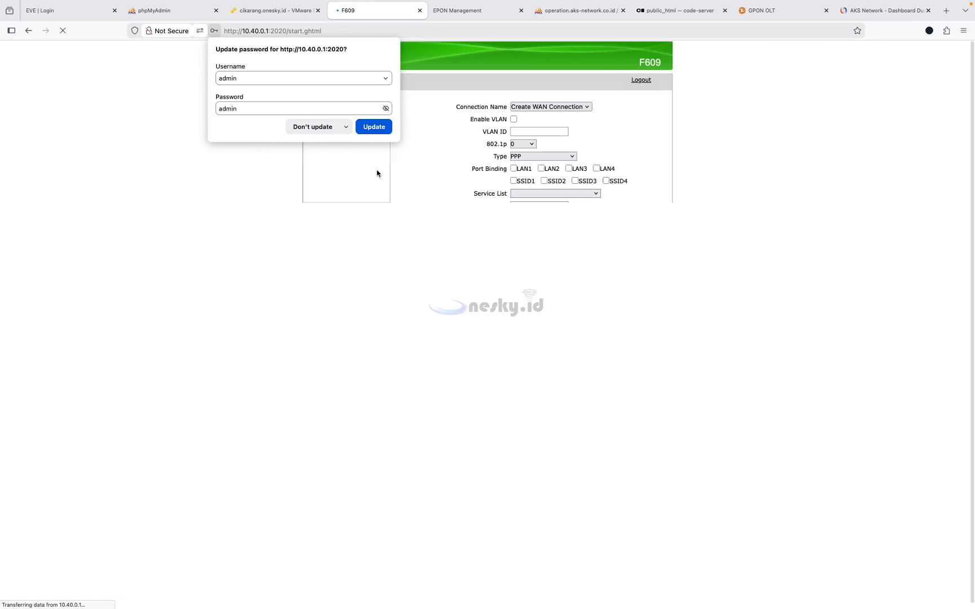
# - Dismiss the password popup and open PON Information, highlighting the -16.8 dBm optical input power
pyautogui.click(312, 126)
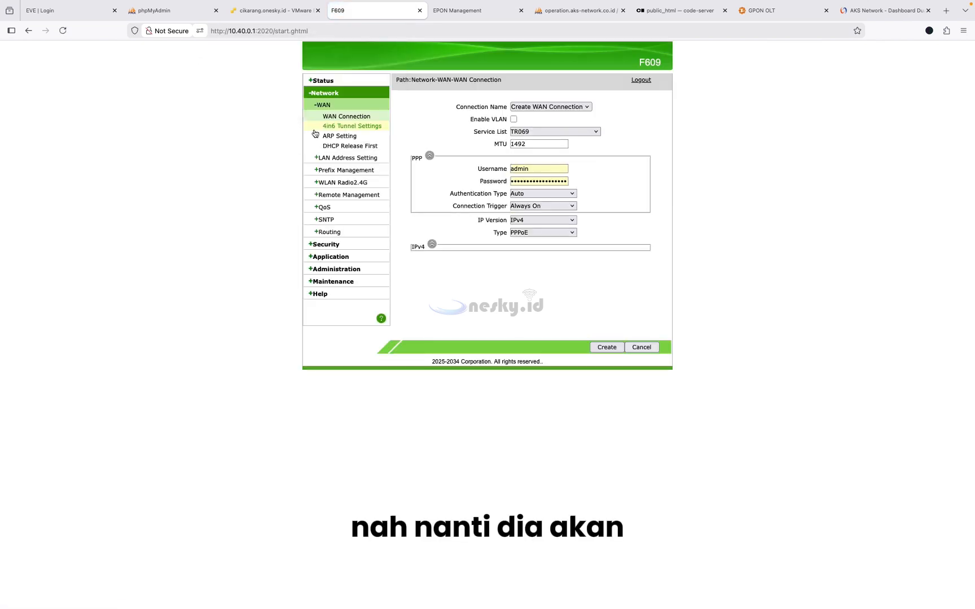
pyautogui.click(329, 79)
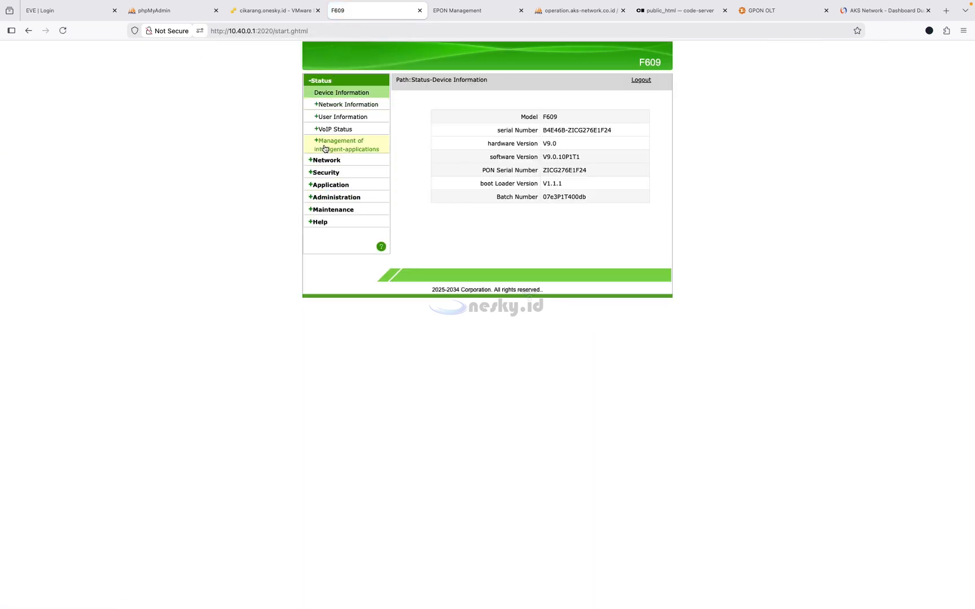
pyautogui.click(336, 162)
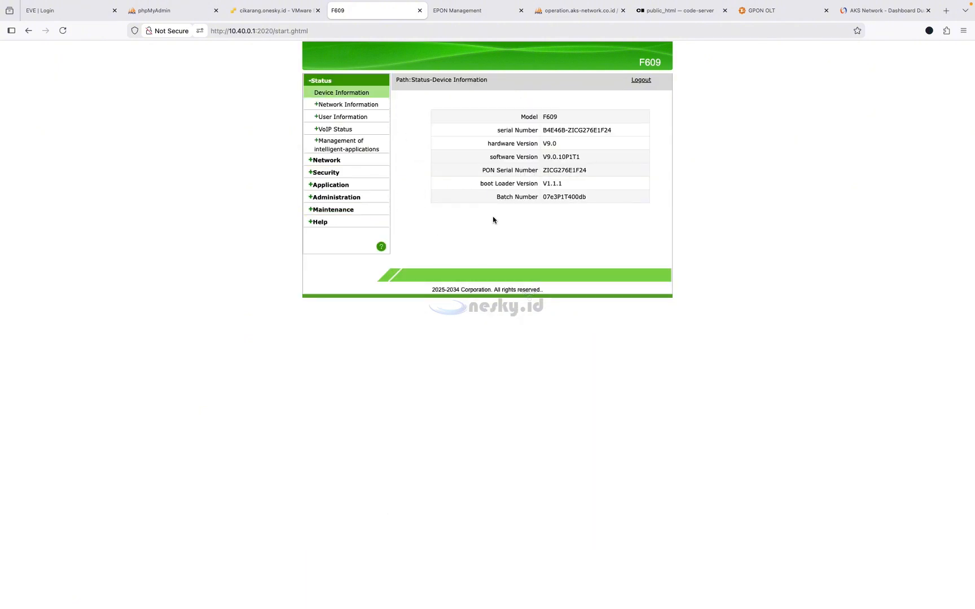
pyautogui.click(348, 106)
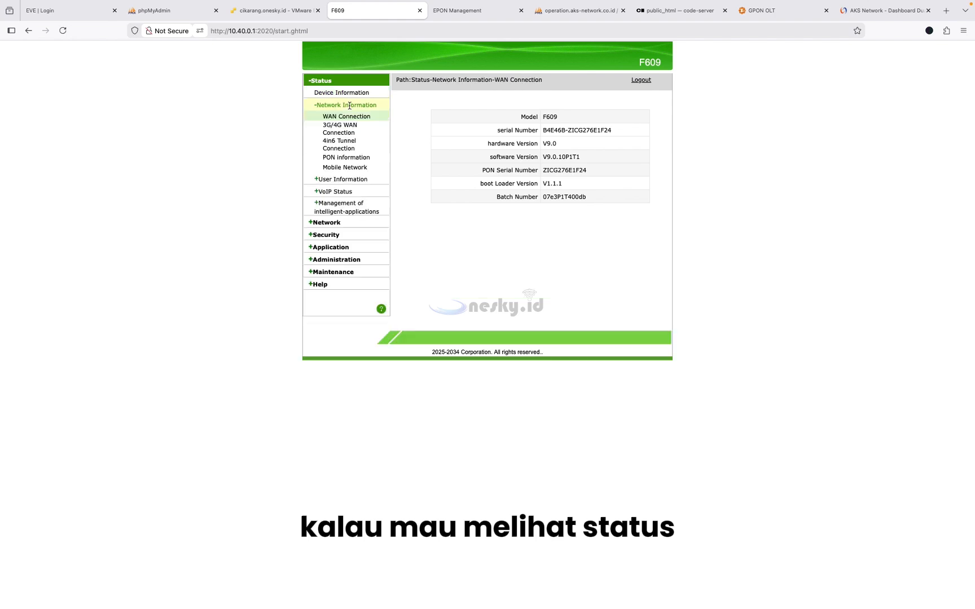
pyautogui.click(346, 158)
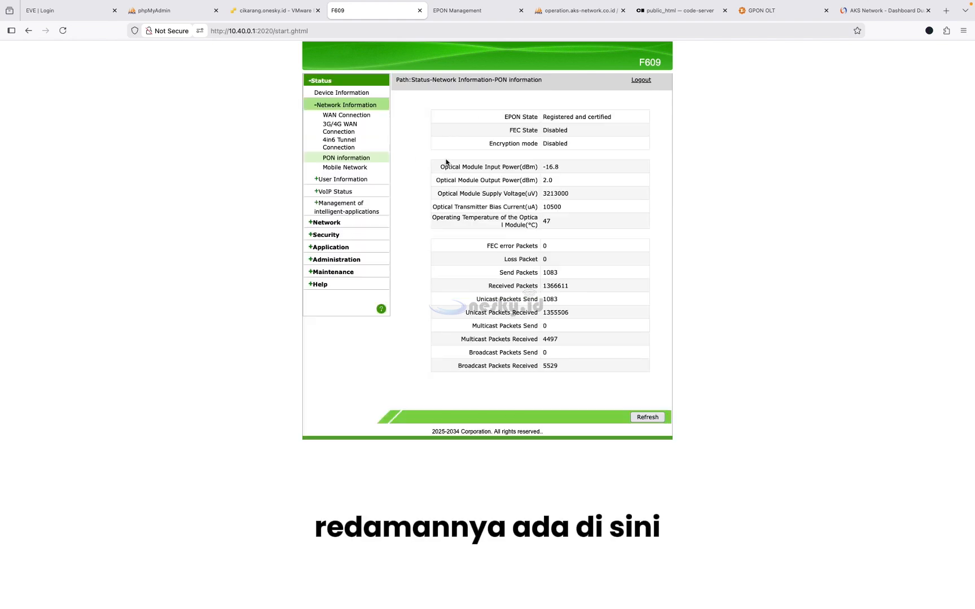
pyautogui.moveTo(544, 168); pyautogui.dragTo(577, 170)
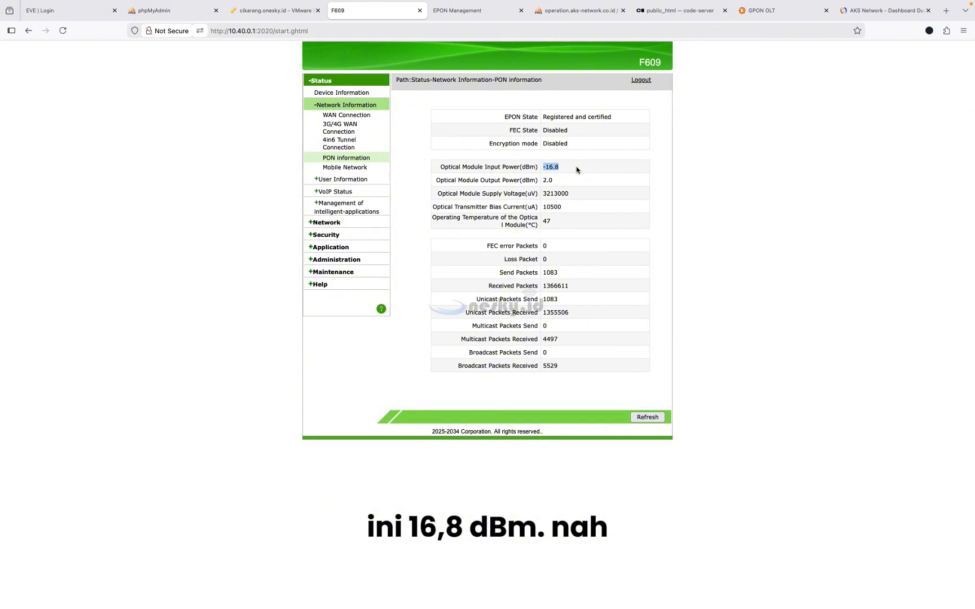
pyautogui.click(657, 132)
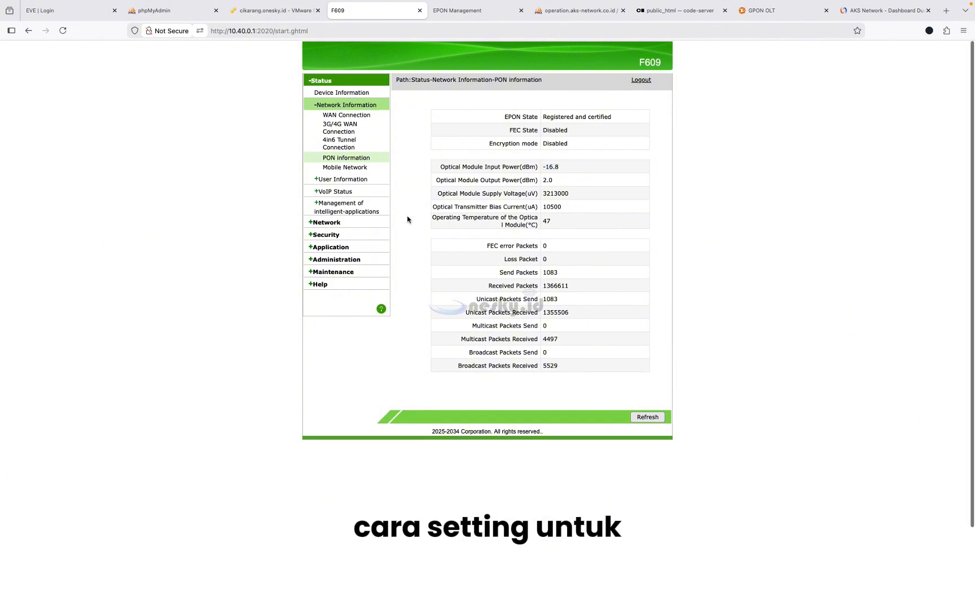
# - Open the WAN connection form and review the existing connection names
pyautogui.click(334, 223)
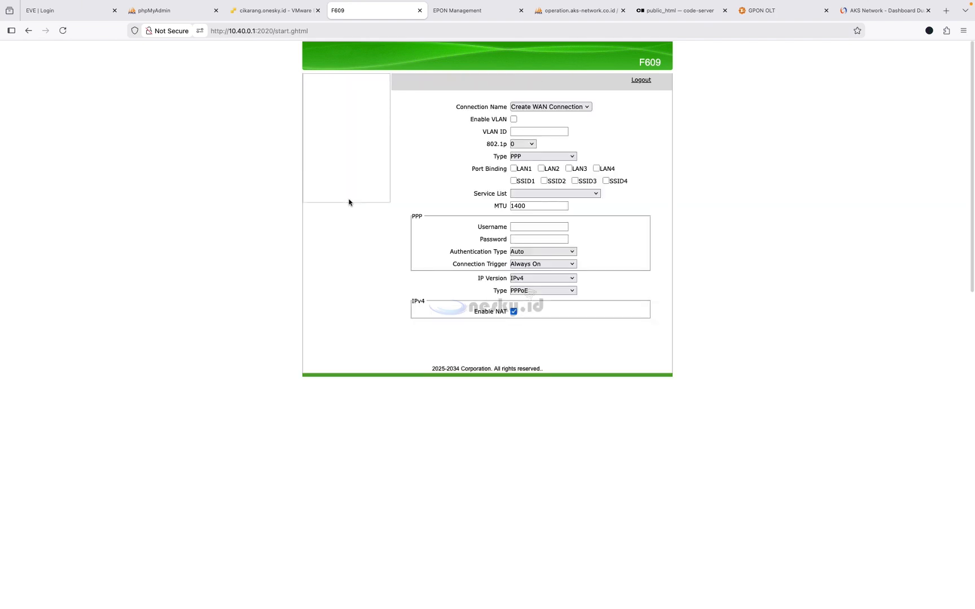
pyautogui.click(554, 107)
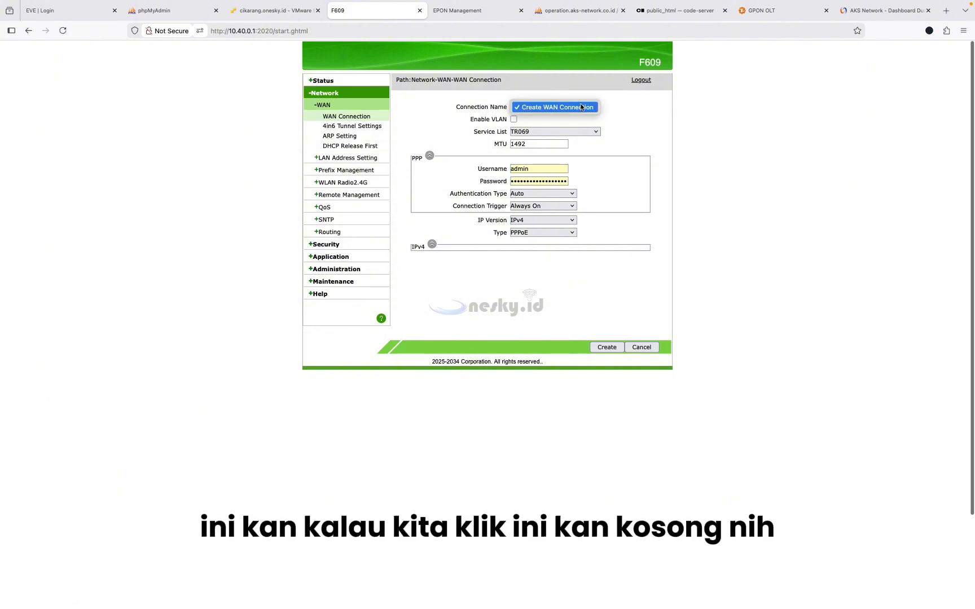
pyautogui.click(559, 107)
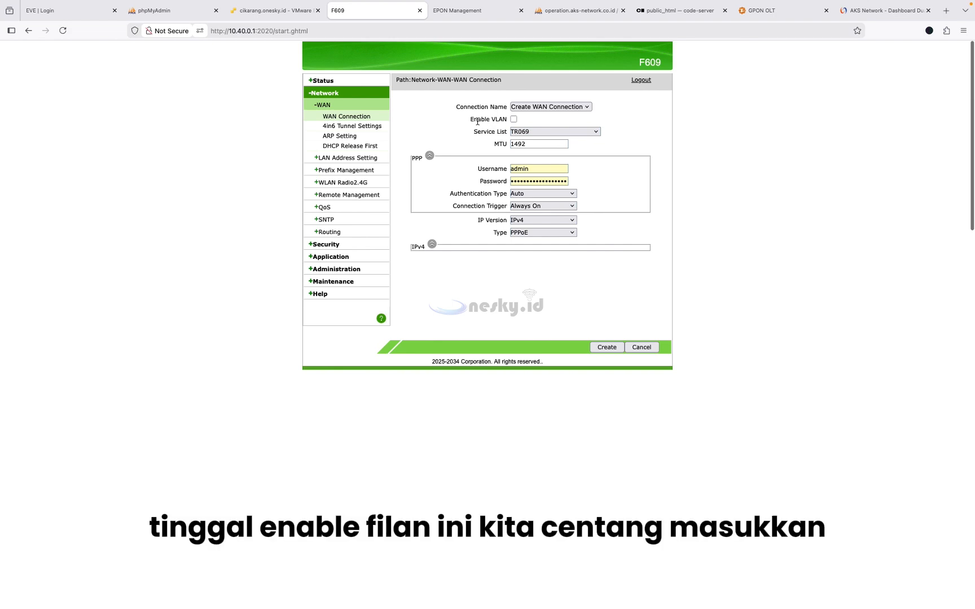
# - Enable VLAN with ID 20 and choose TR069_INTERNET as the service type
pyautogui.click(513, 119)
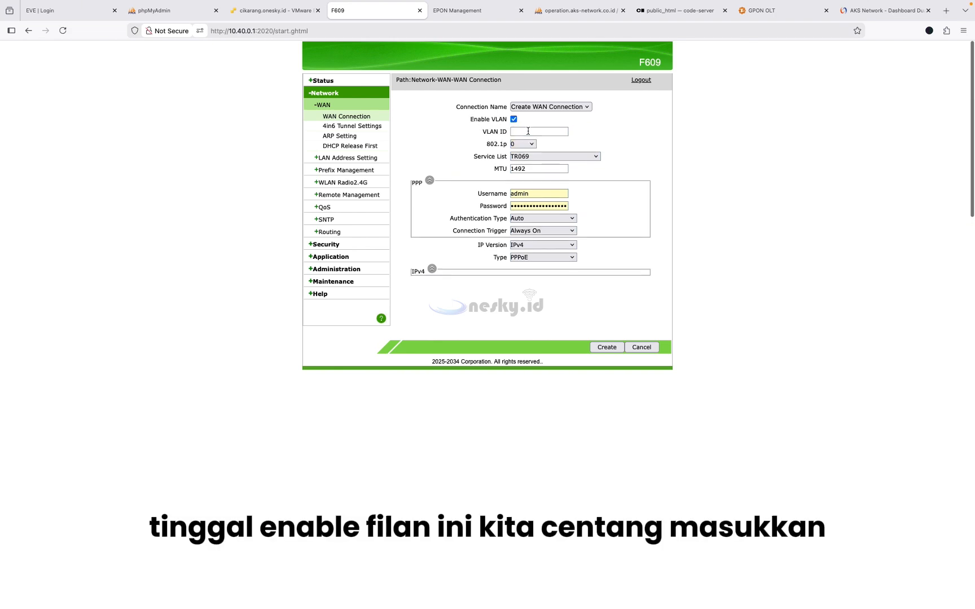
pyautogui.click(528, 131)
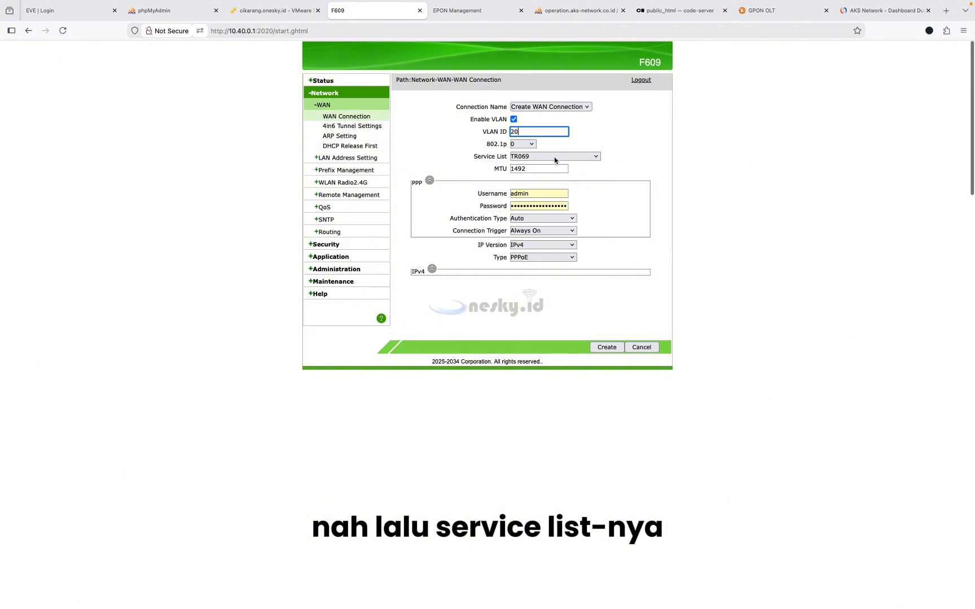
pyautogui.click(578, 156)
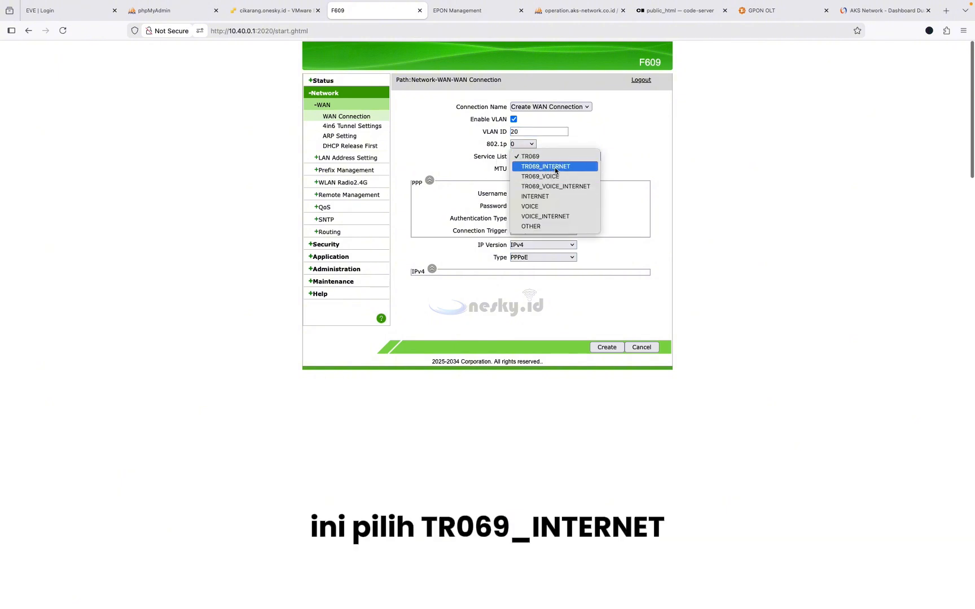
pyautogui.click(556, 167)
pyautogui.click(550, 181)
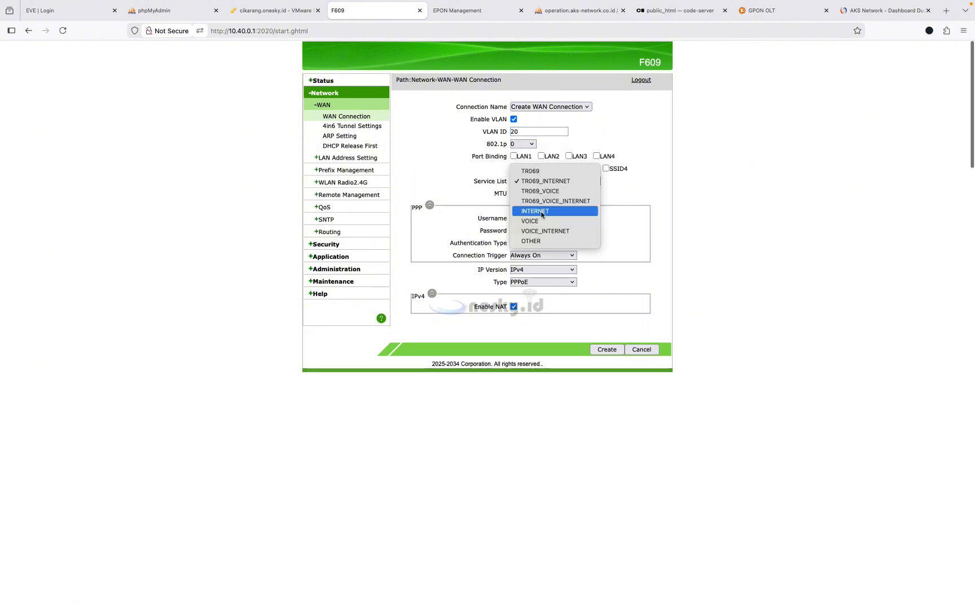
pyautogui.click(528, 181)
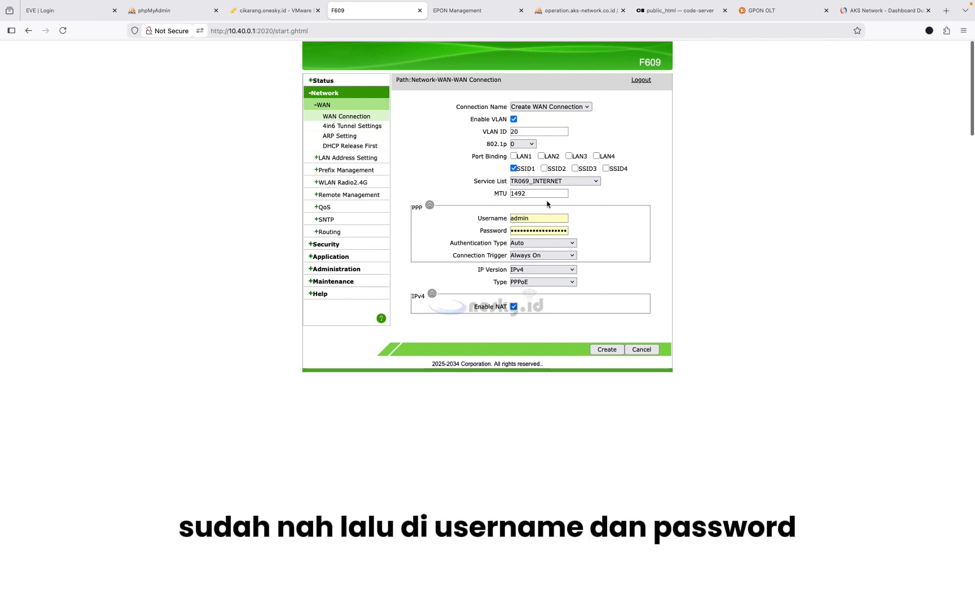
# - Replace the PPP username and enter the PPP password, then confirm VLAN ID reads 20
pyautogui.doubleClick(523, 219)
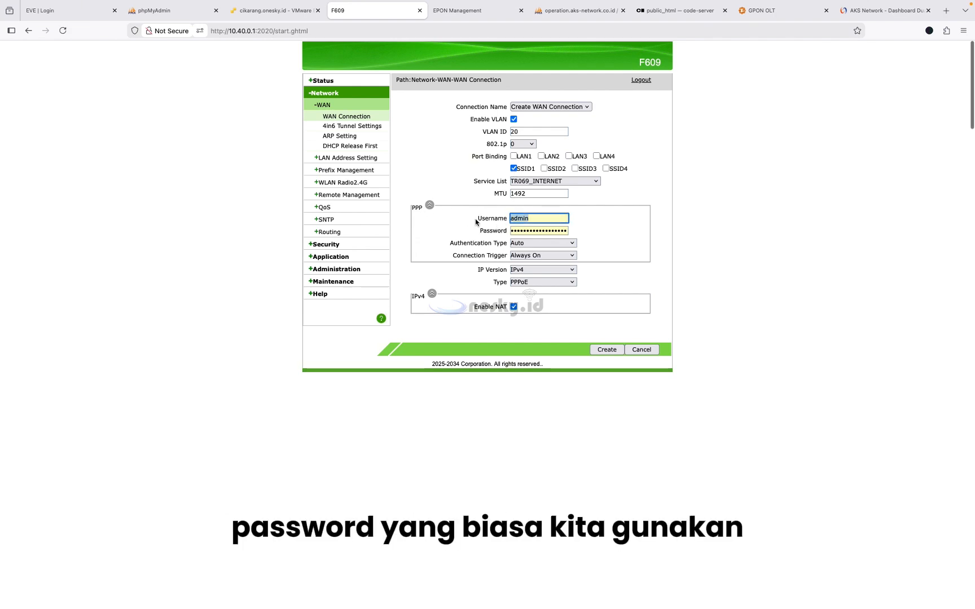
pyautogui.write('mock')
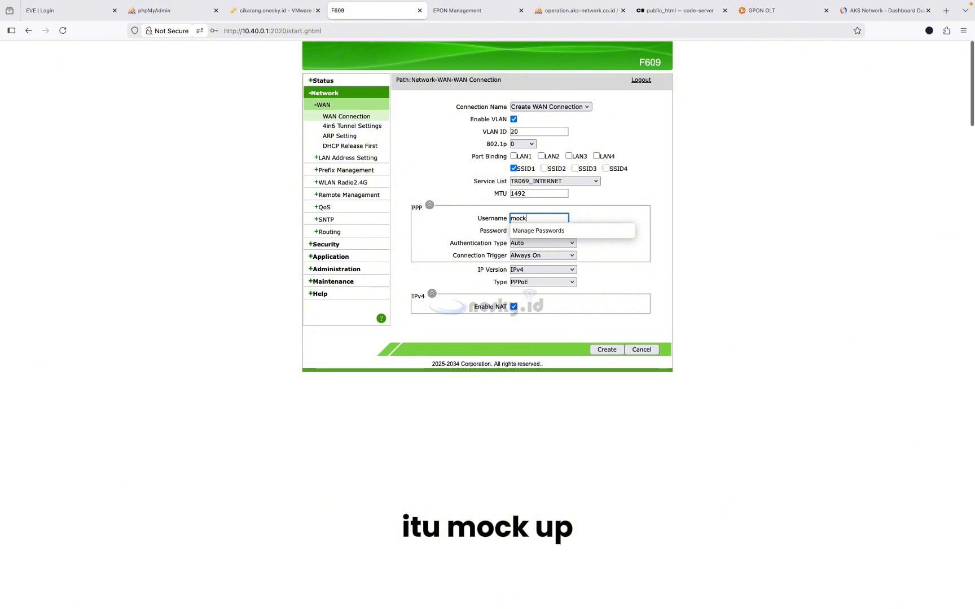
pyautogui.write('up')
pyautogui.press('Tab')
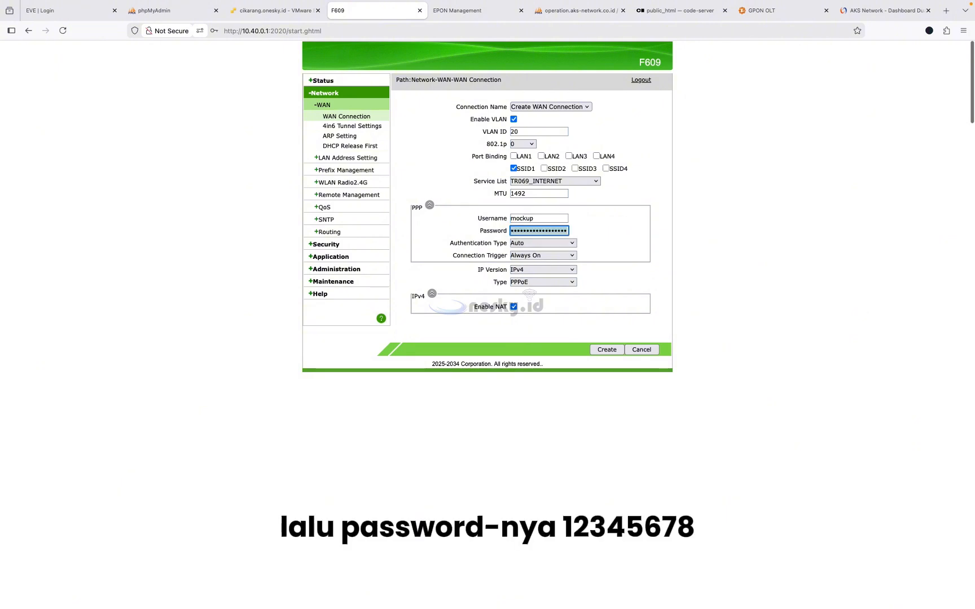
pyautogui.write('12')
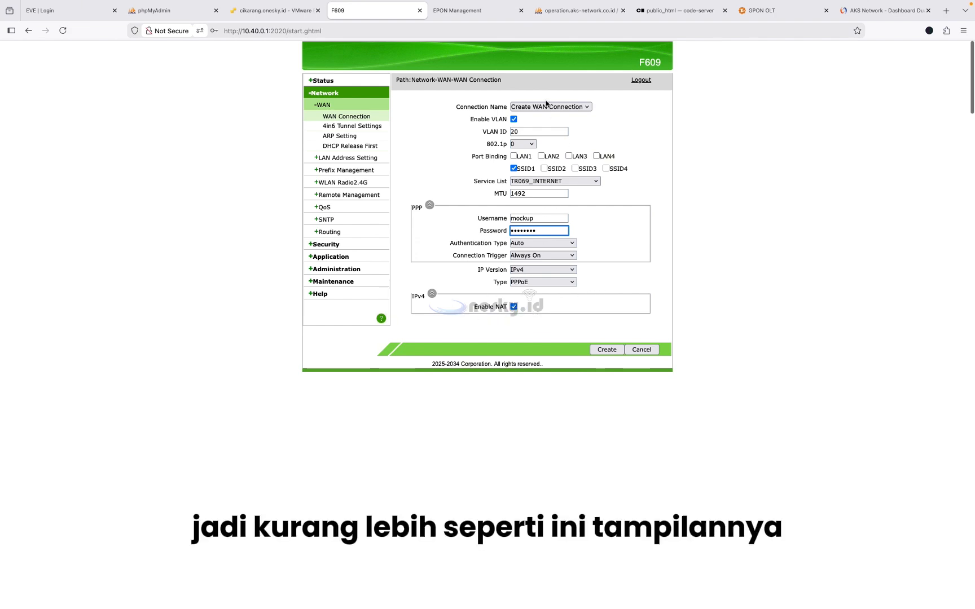
pyautogui.doubleClick(523, 131)
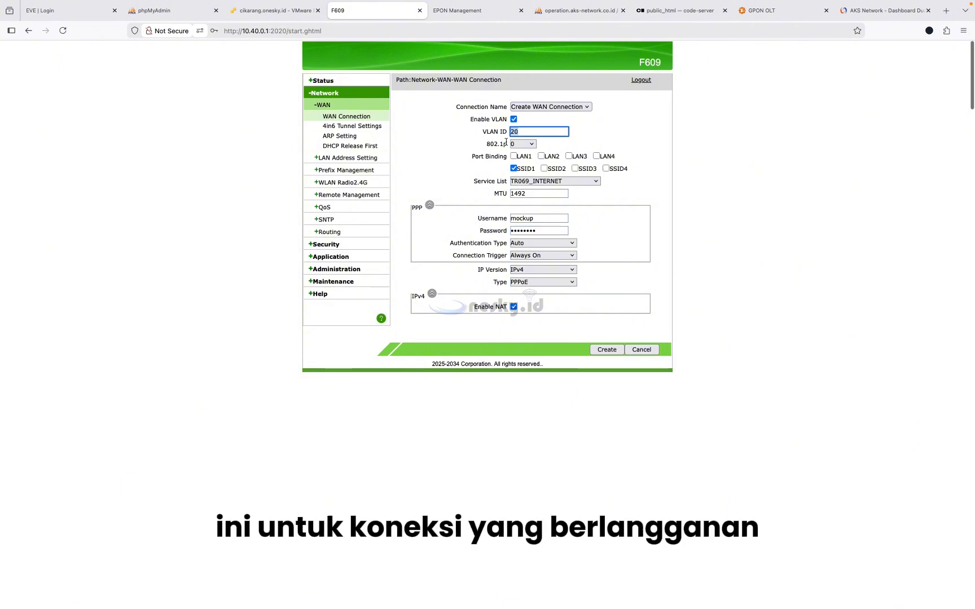
pyautogui.click(706, 120)
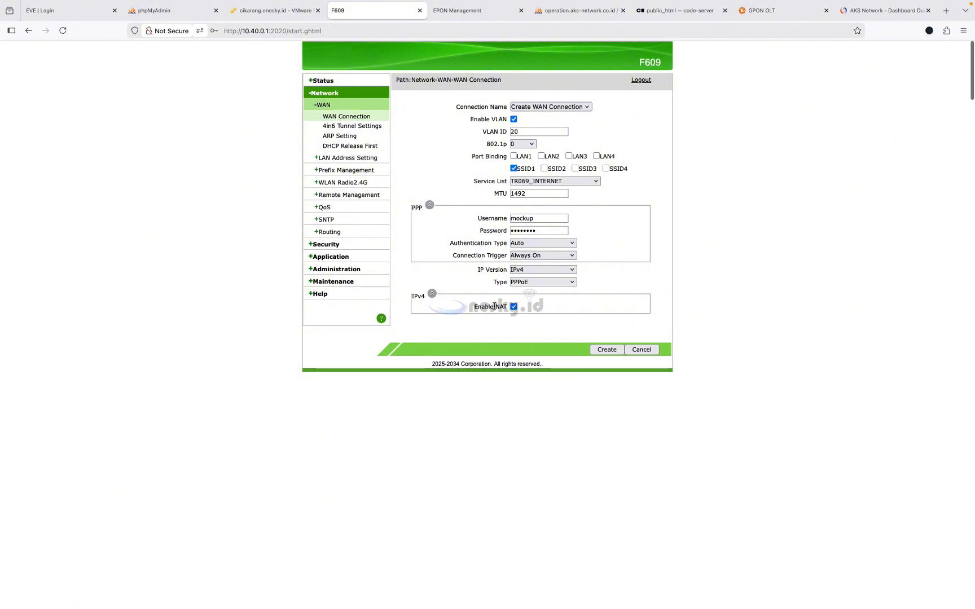
# - Create the VLAN 20 connection and verify 1_TR069_INTERNET_R_VID_20 shows Connected in WAN status
pyautogui.click(605, 350)
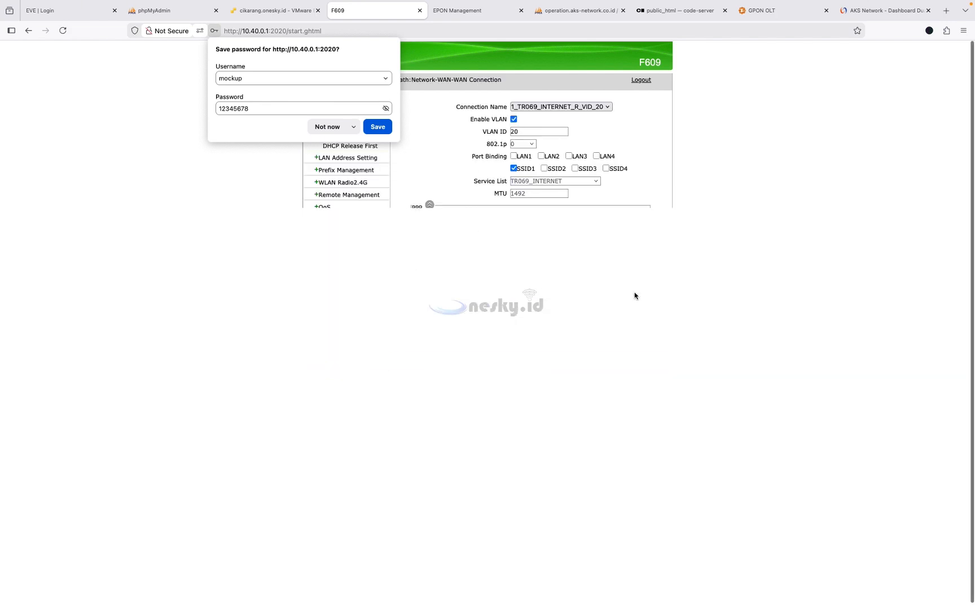
pyautogui.click(328, 127)
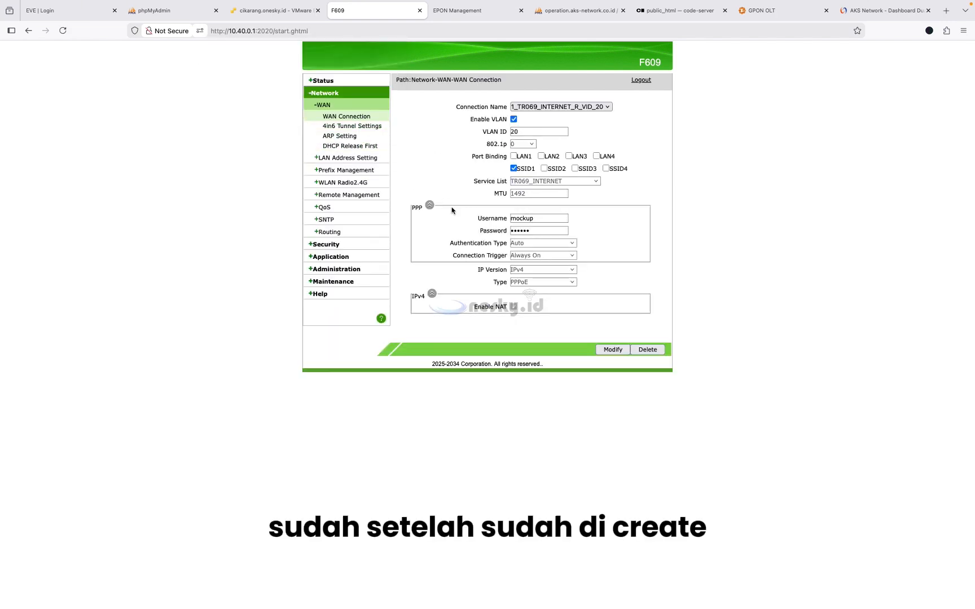
pyautogui.click(326, 81)
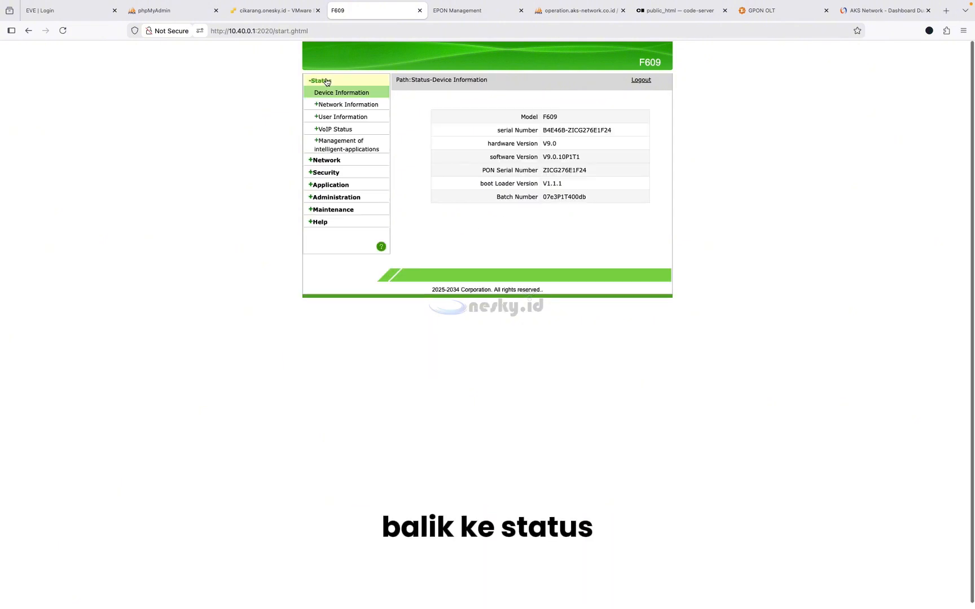
pyautogui.click(347, 107)
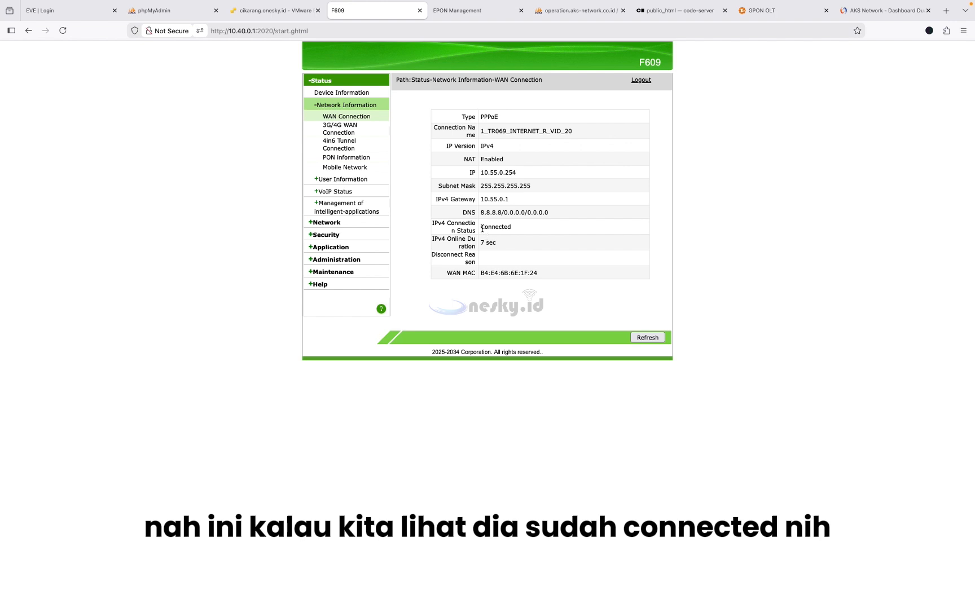
pyautogui.moveTo(482, 229); pyautogui.dragTo(523, 231)
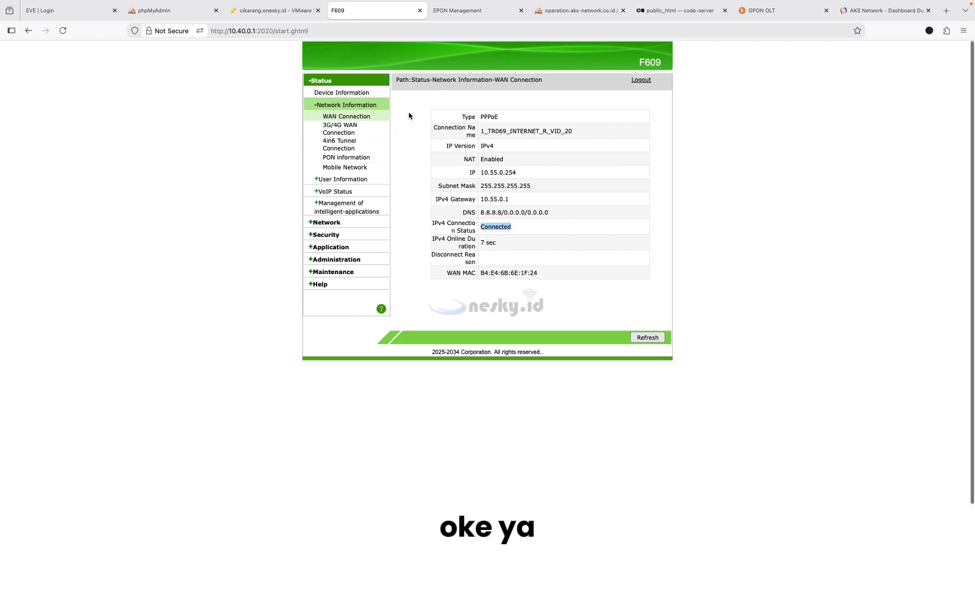
pyautogui.click(333, 223)
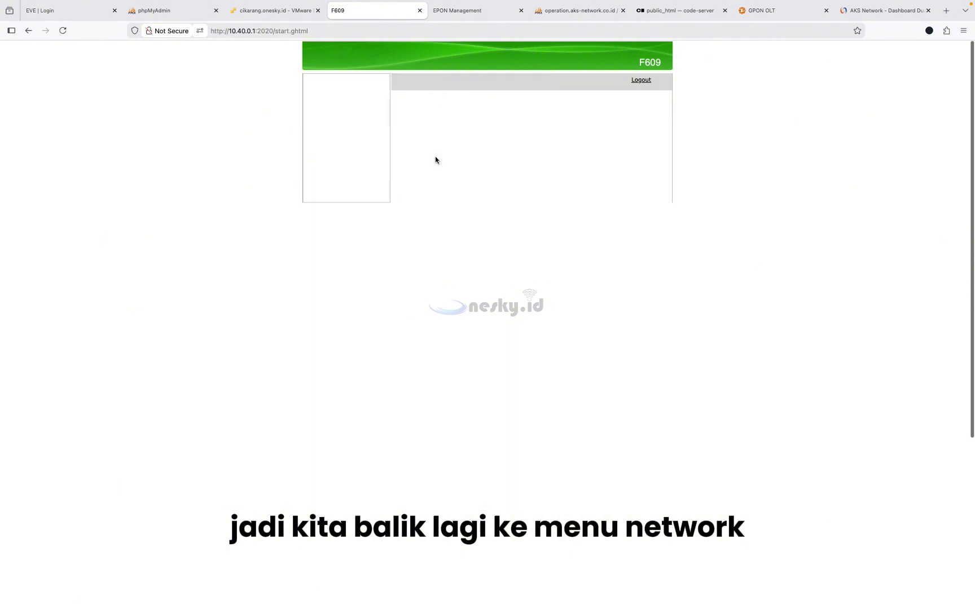
# - Start another new WAN connection and set its type to Static
pyautogui.click(540, 107)
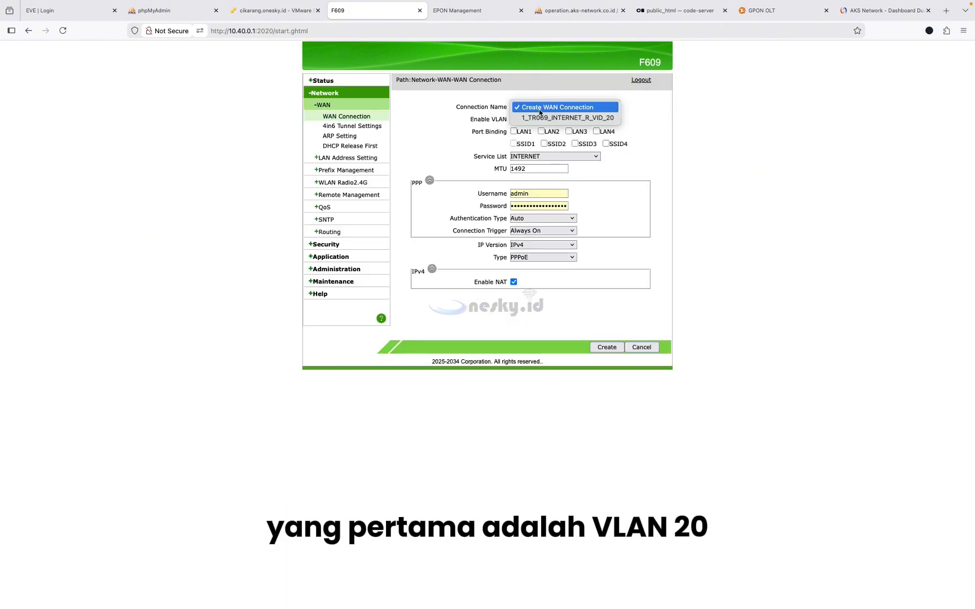
pyautogui.click(658, 121)
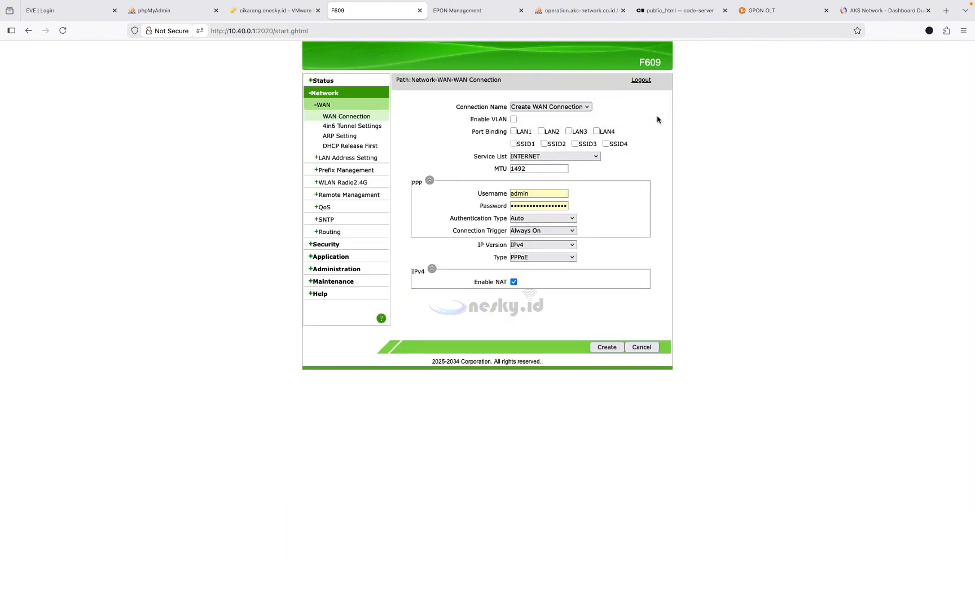
pyautogui.click(562, 109)
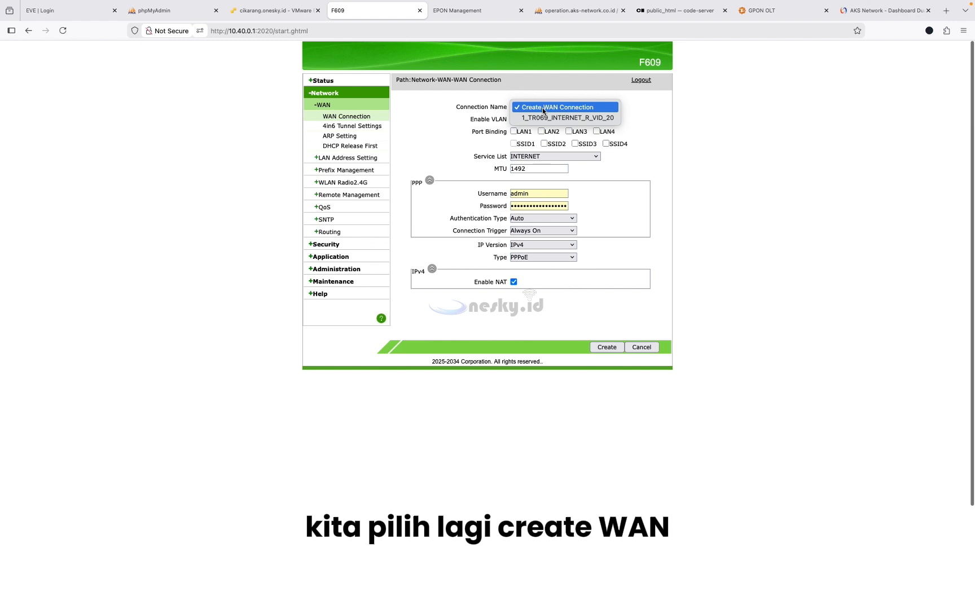
pyautogui.click(542, 108)
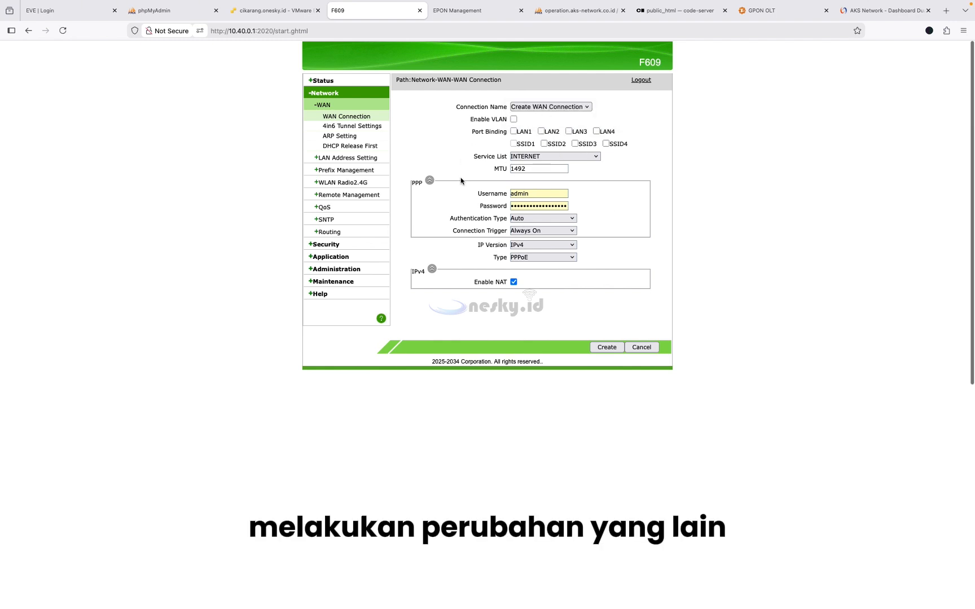
pyautogui.click(571, 260)
pyautogui.click(541, 266)
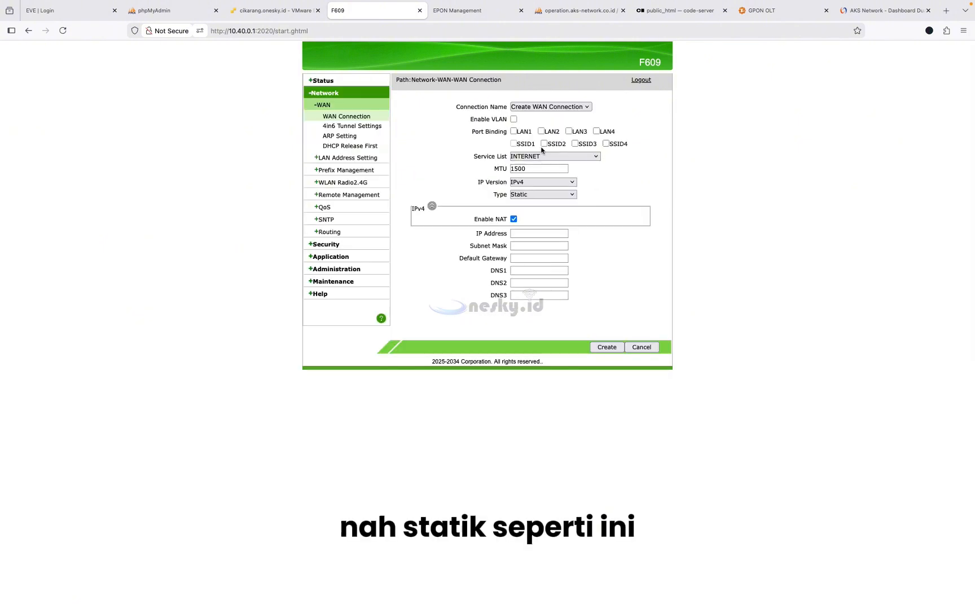
# - Enable VLAN ID 10 and set the service type to OTHER
pyautogui.click(513, 119)
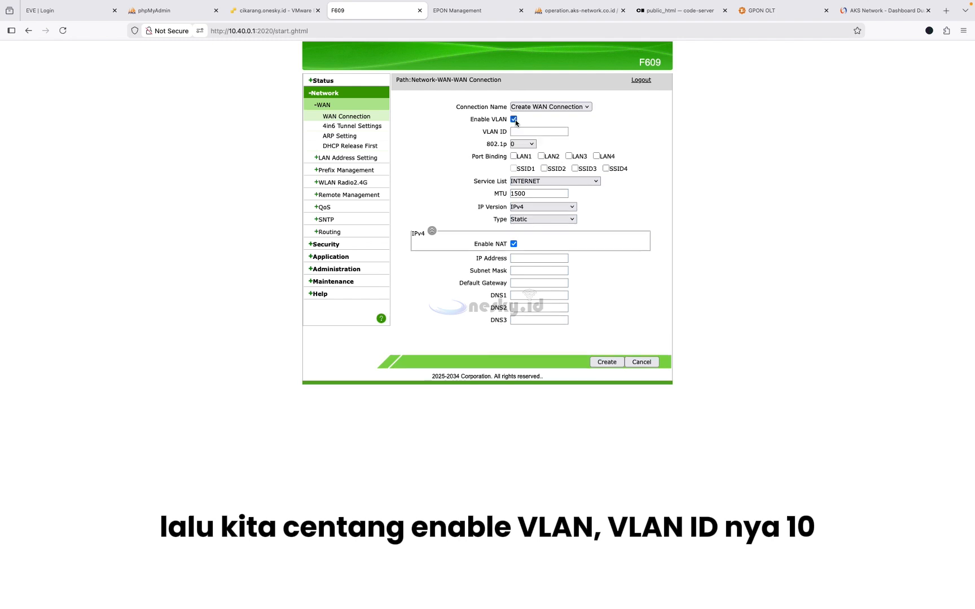
pyautogui.click(522, 133)
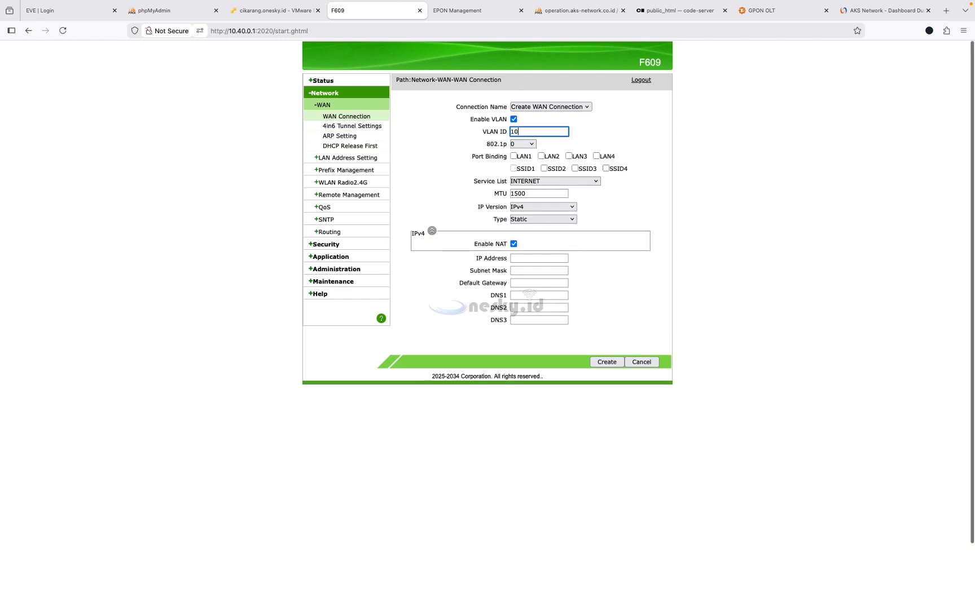
pyautogui.write('10')
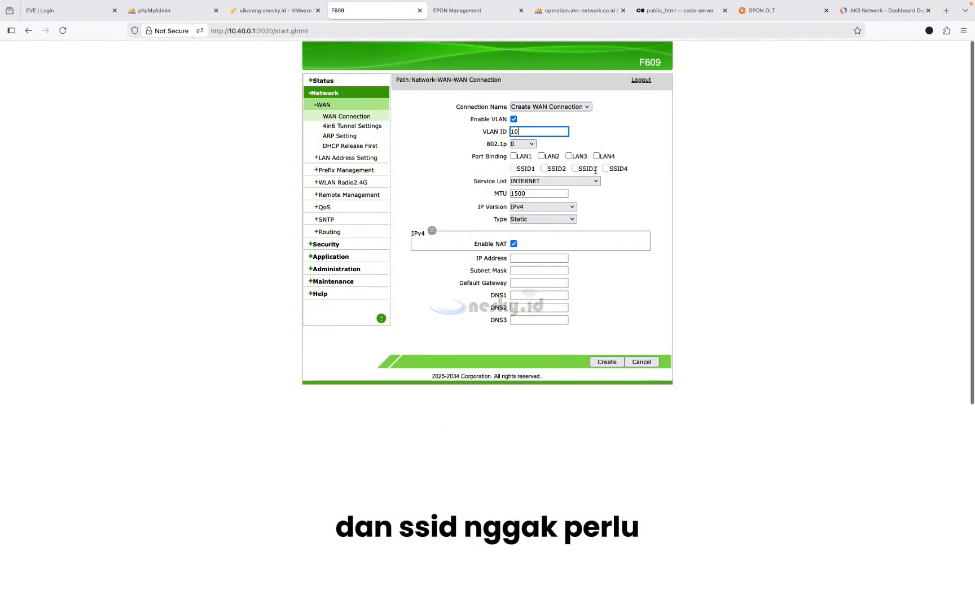
pyautogui.click(555, 182)
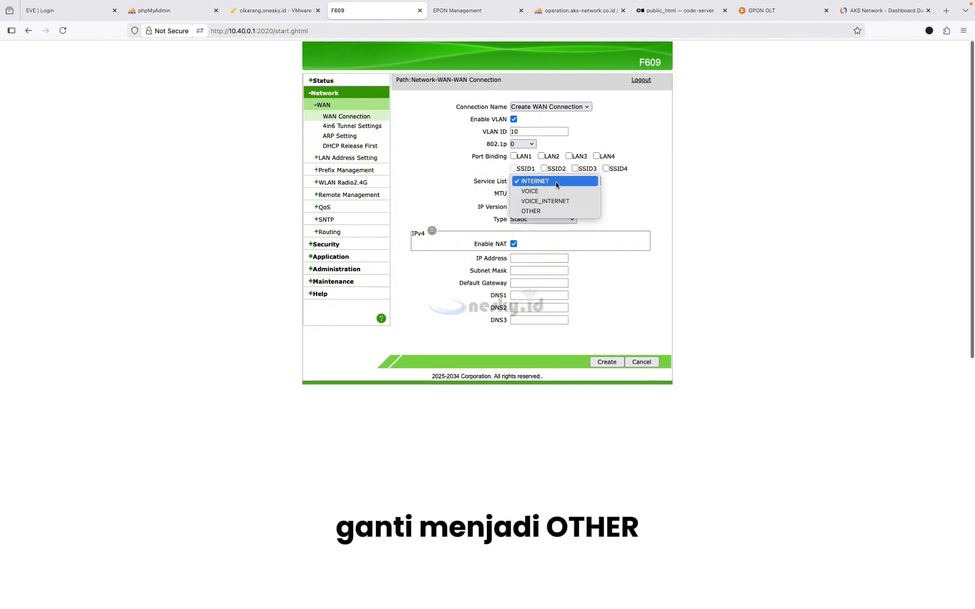
pyautogui.click(544, 210)
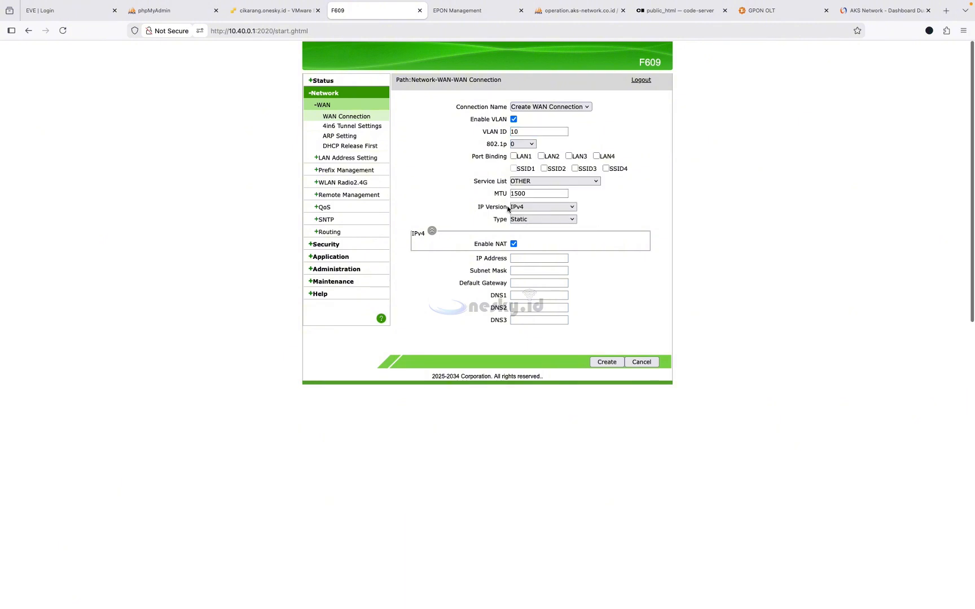
pyautogui.click(529, 259)
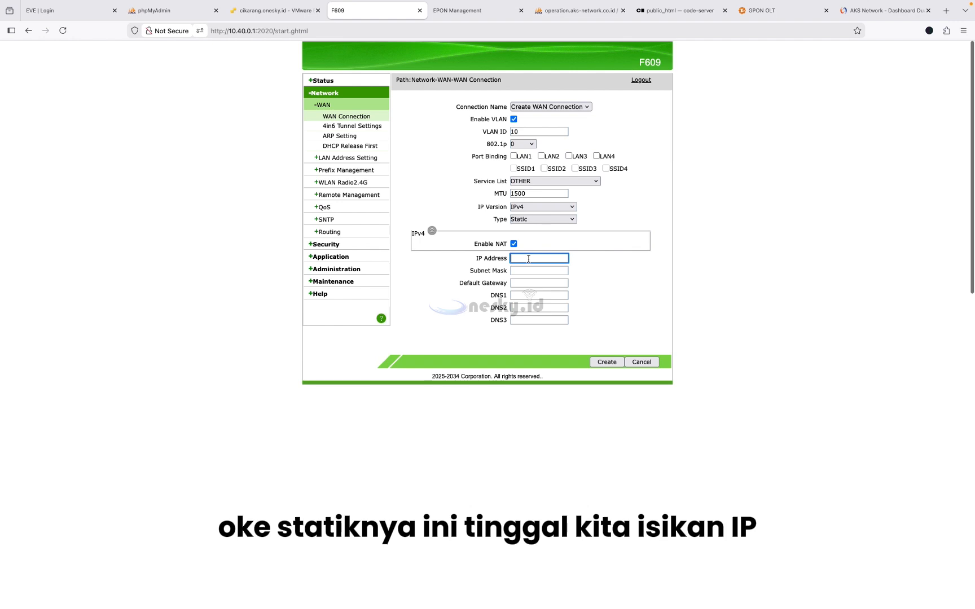
pyautogui.press('super+Tab')
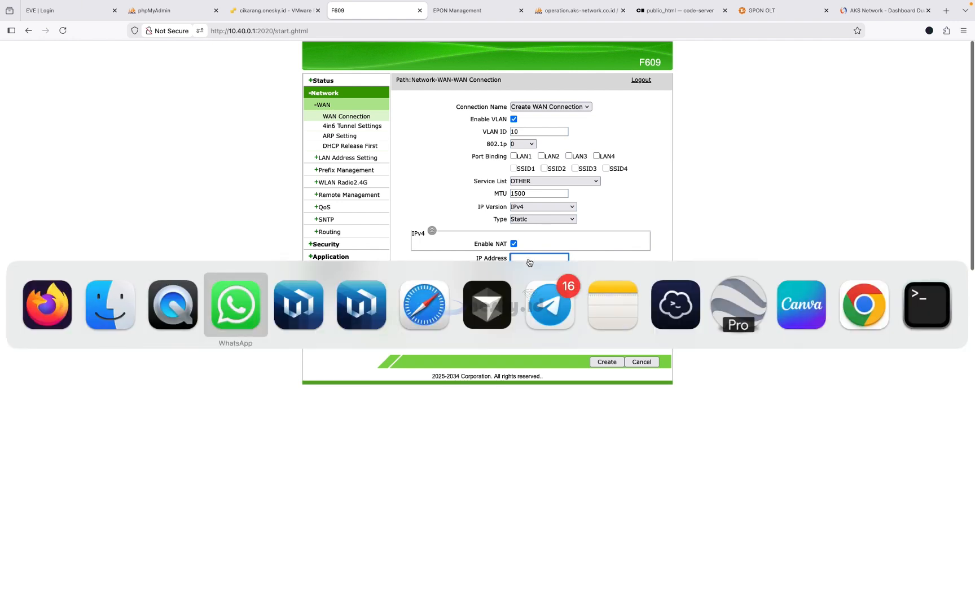
# - Log in to the IP Management System with the admin account and its password
pyautogui.click(875, 317)
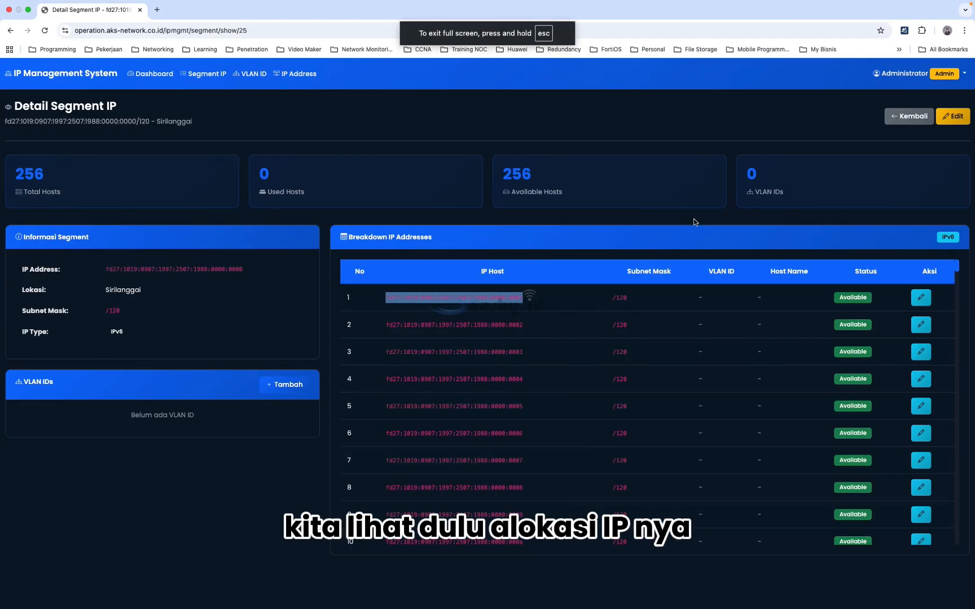
pyautogui.hscroll(-5, 486, 241)
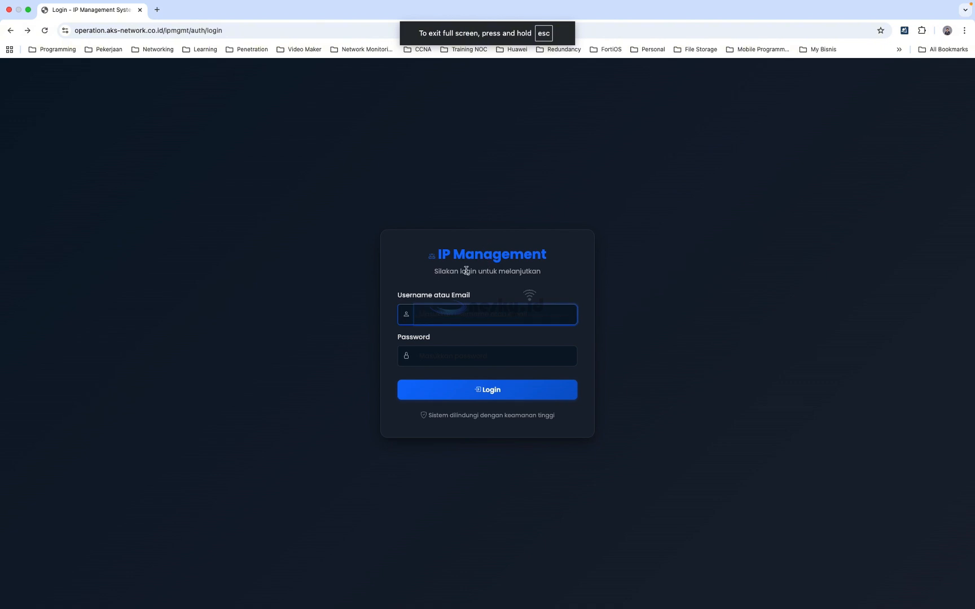
pyautogui.write('admi')
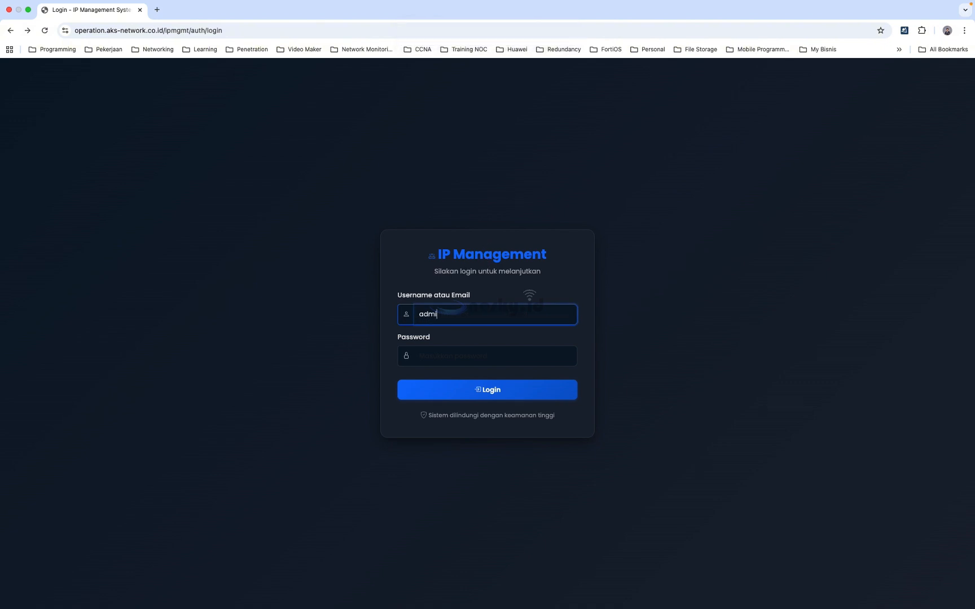
pyautogui.write('n')
pyautogui.press('Tab')
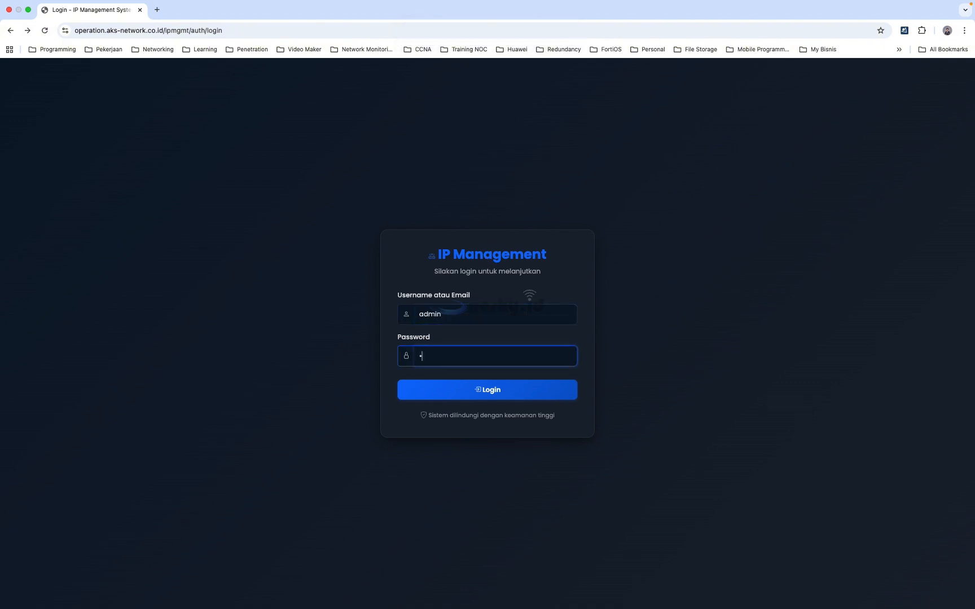
pyautogui.write('••')
pyautogui.press('Return')
# - Open the DESA JASA 10.54.0.0/24 segment and copy the available address 10.54.0.16
pyautogui.scroll(-3, 364, 444)
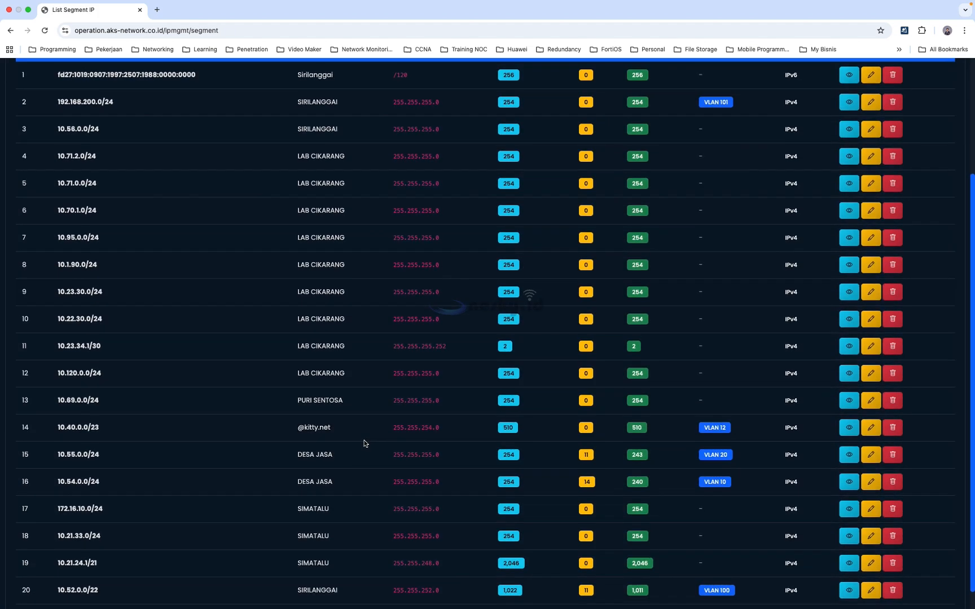
pyautogui.scroll(-1, 363, 444)
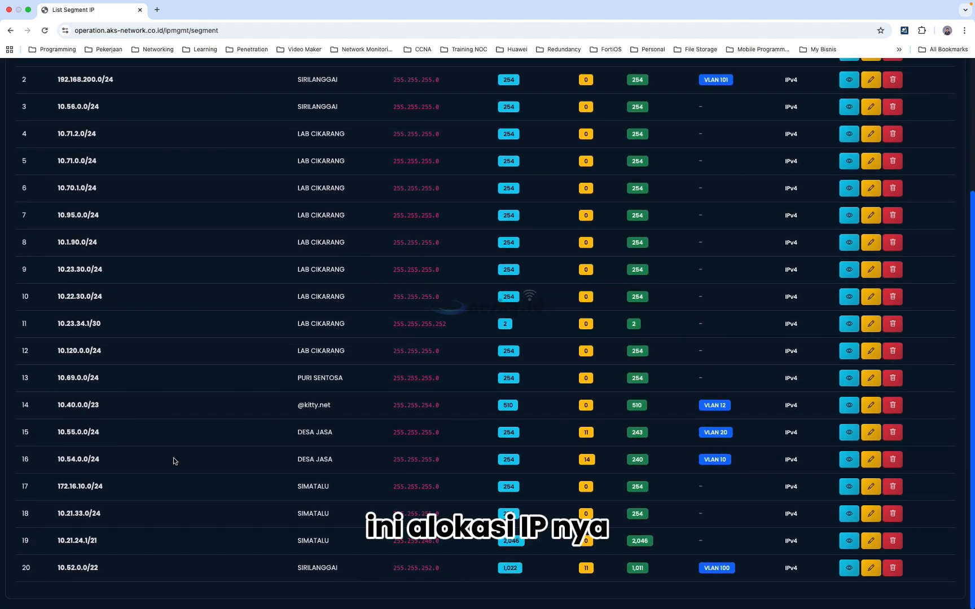
pyautogui.click(848, 460)
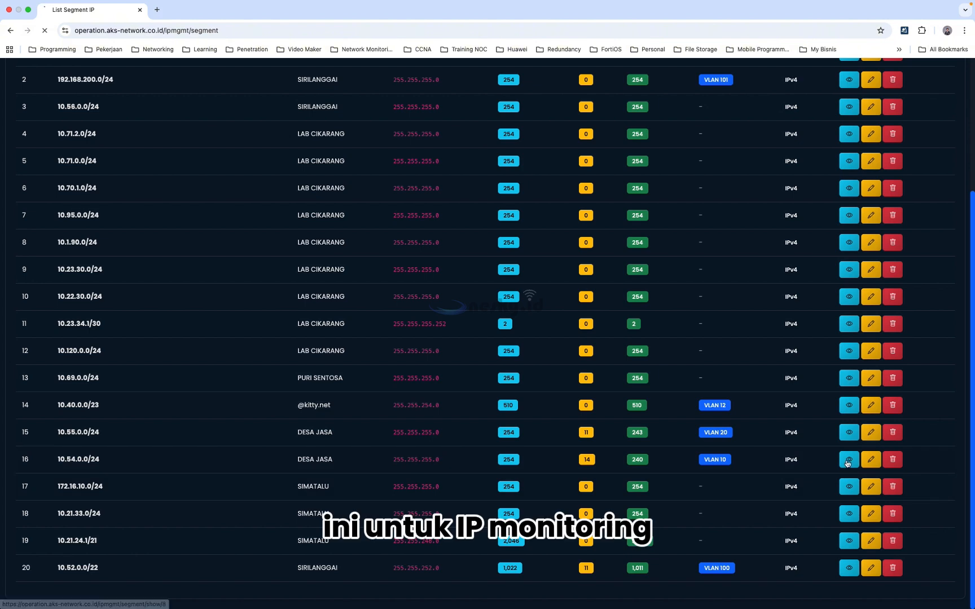
pyautogui.scroll(-6, 636, 412)
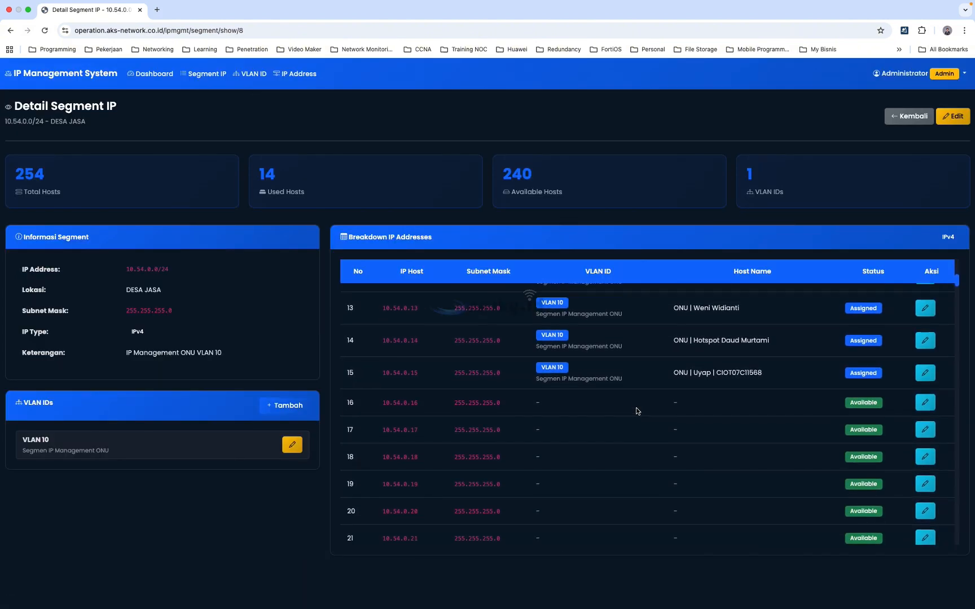
pyautogui.moveTo(382, 404); pyautogui.dragTo(425, 405)
pyautogui.press('super+c')
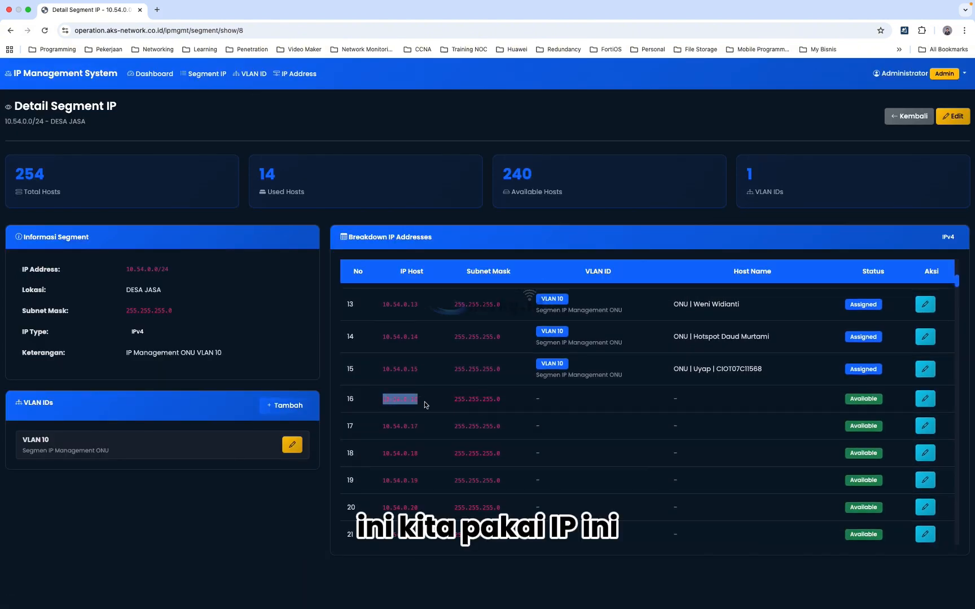
pyautogui.press('super+Tab')
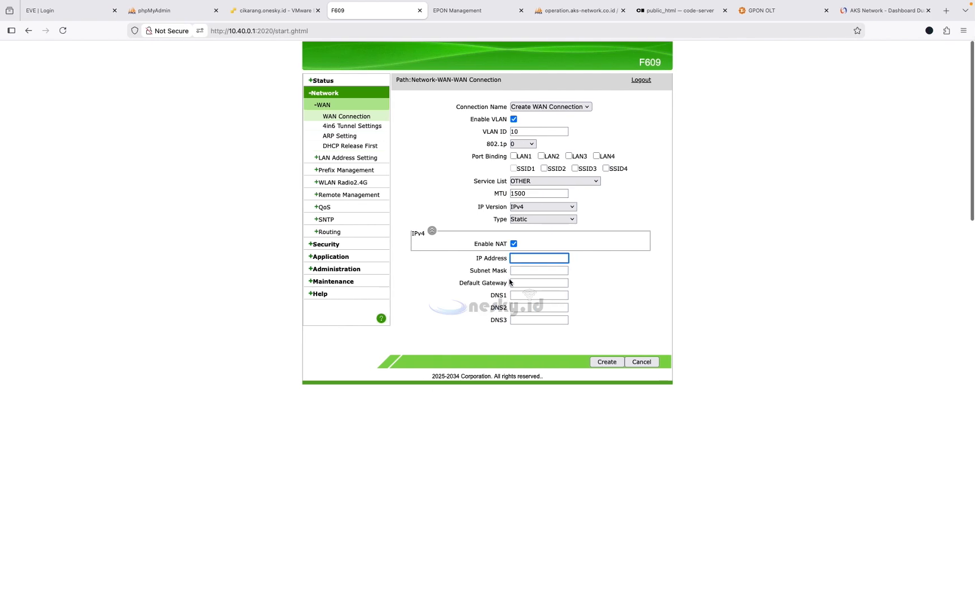
# - Enter IP 10.54.0.16/255.255.255.0, gateway 10.54.0.1, DNS 8.8.8.8 and 8.8.4.4, and create the connection
pyautogui.press('super+v')
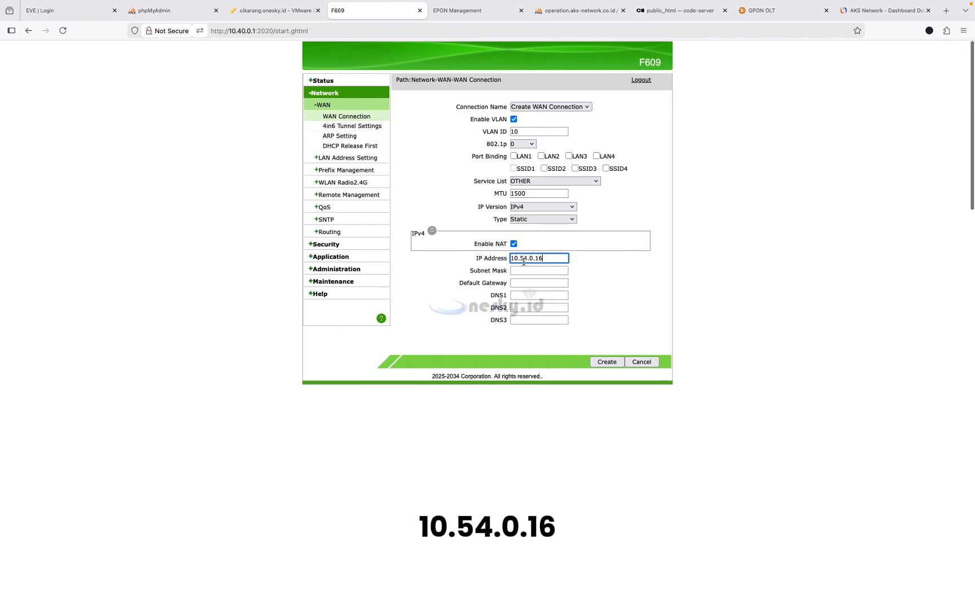
pyautogui.click(539, 272)
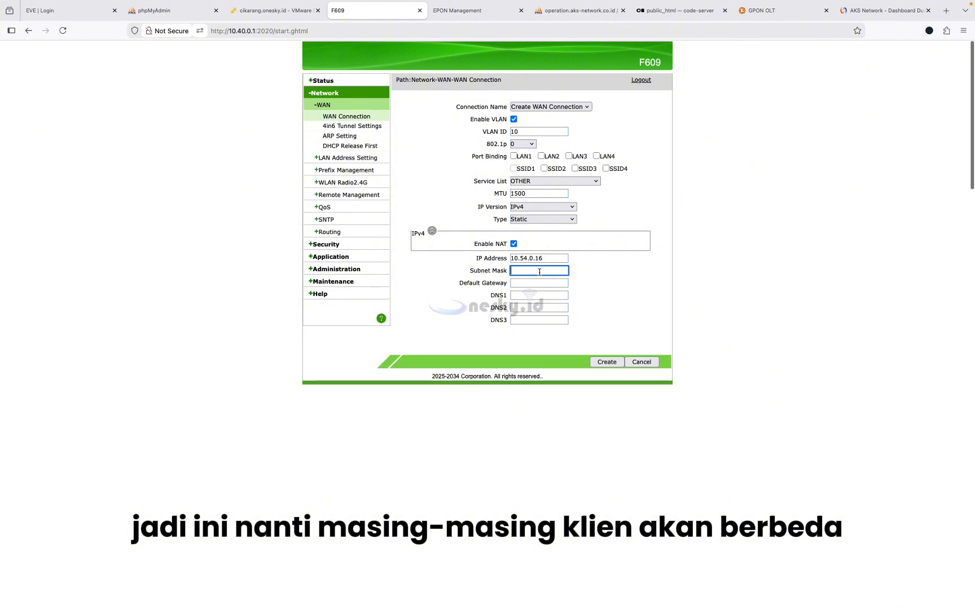
pyautogui.write('255.255.255.0')
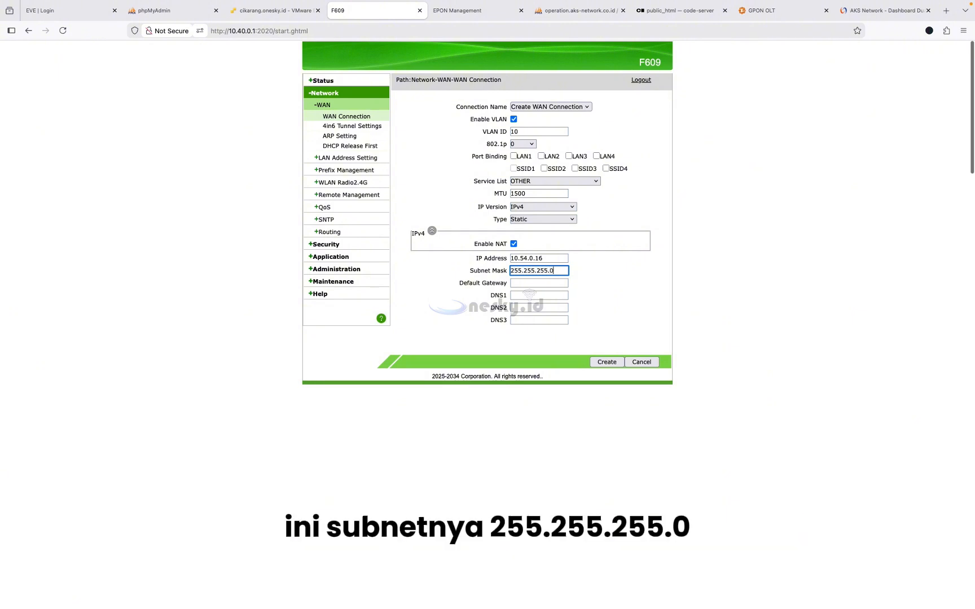
pyautogui.press('Tab')
pyautogui.hotkey('ctrl', 'v')
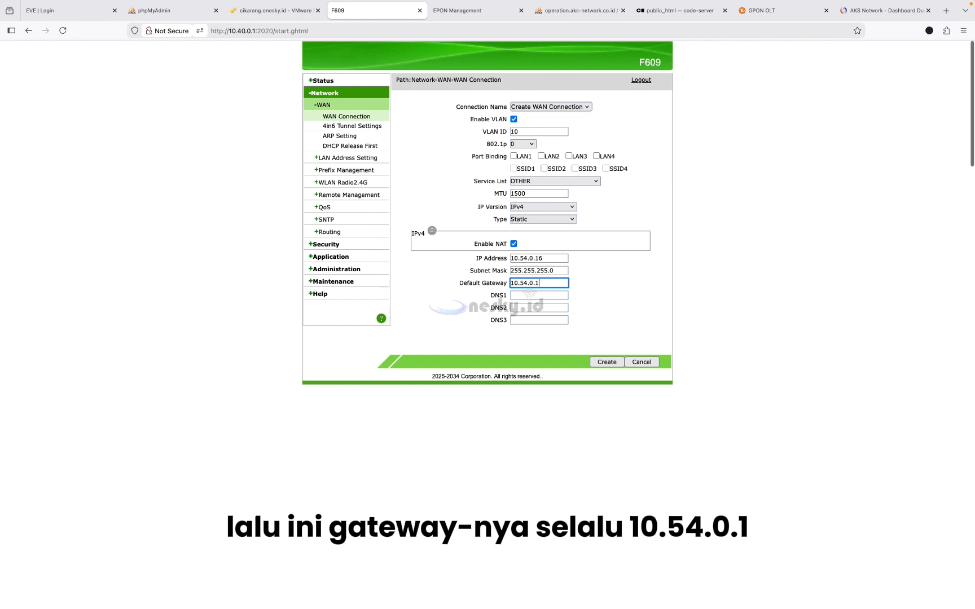
pyautogui.click(535, 296)
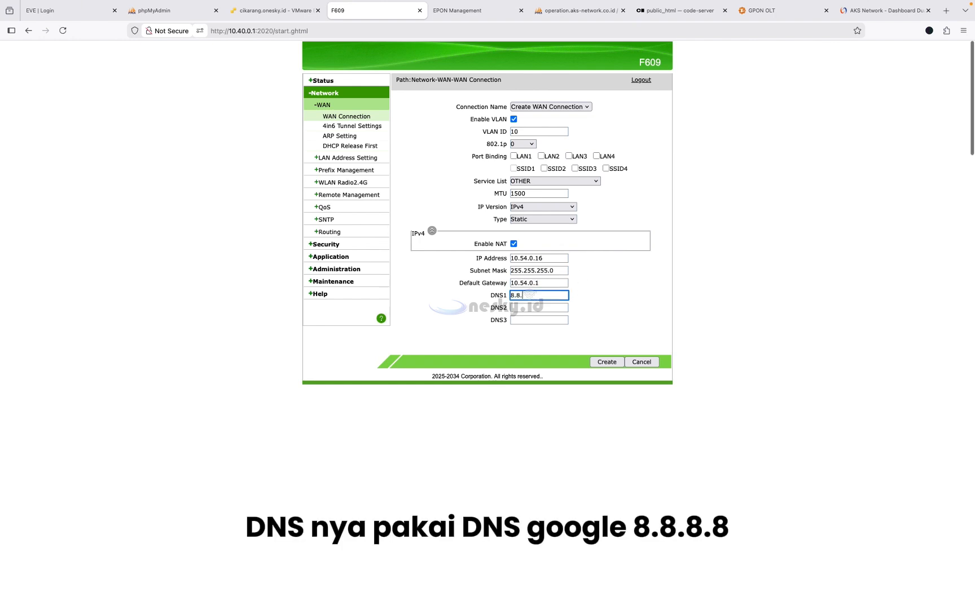
pyautogui.click(529, 307)
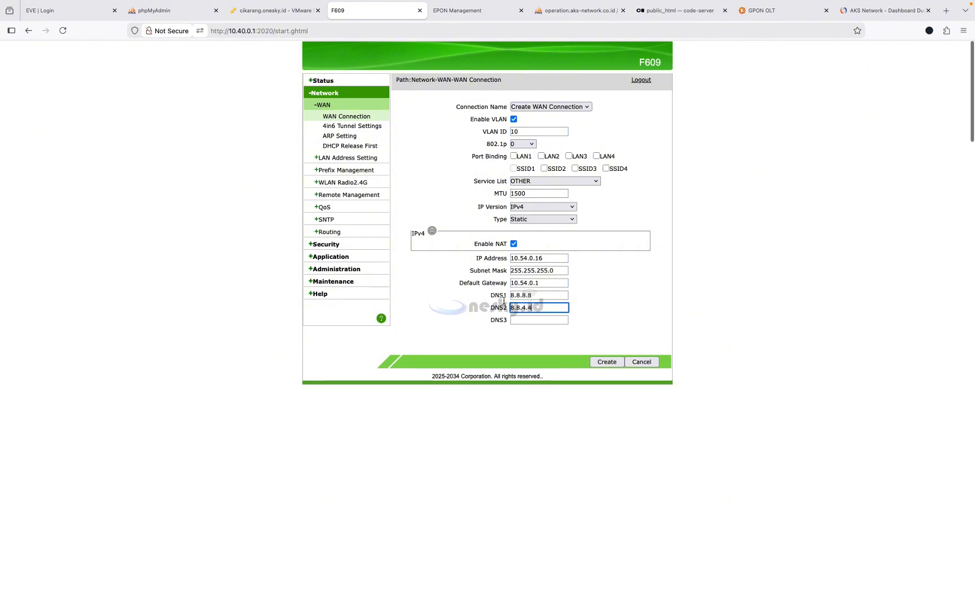
pyautogui.click(604, 363)
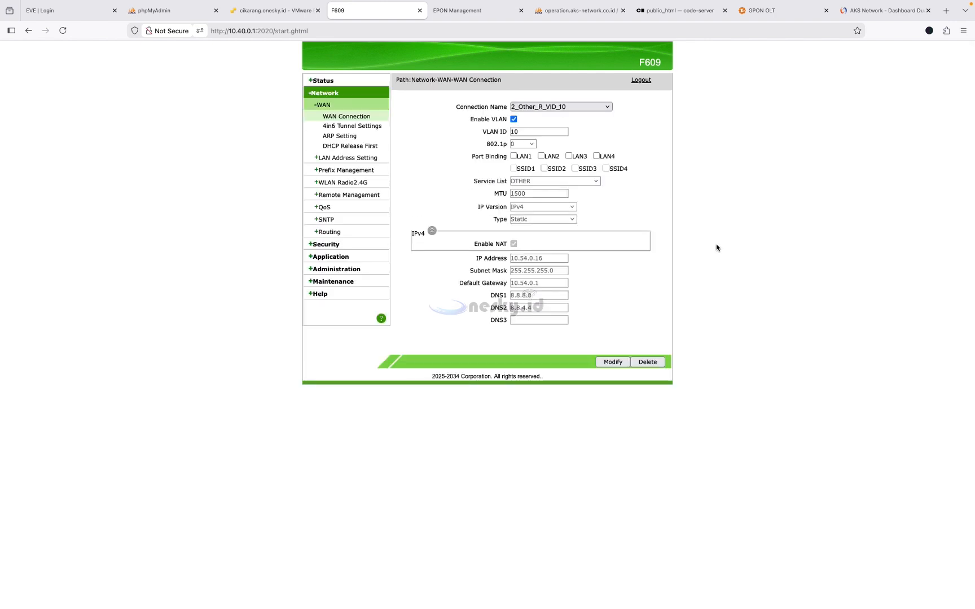
# - Start a new WAN connection with VLAN ID 12 enabled
pyautogui.click(608, 108)
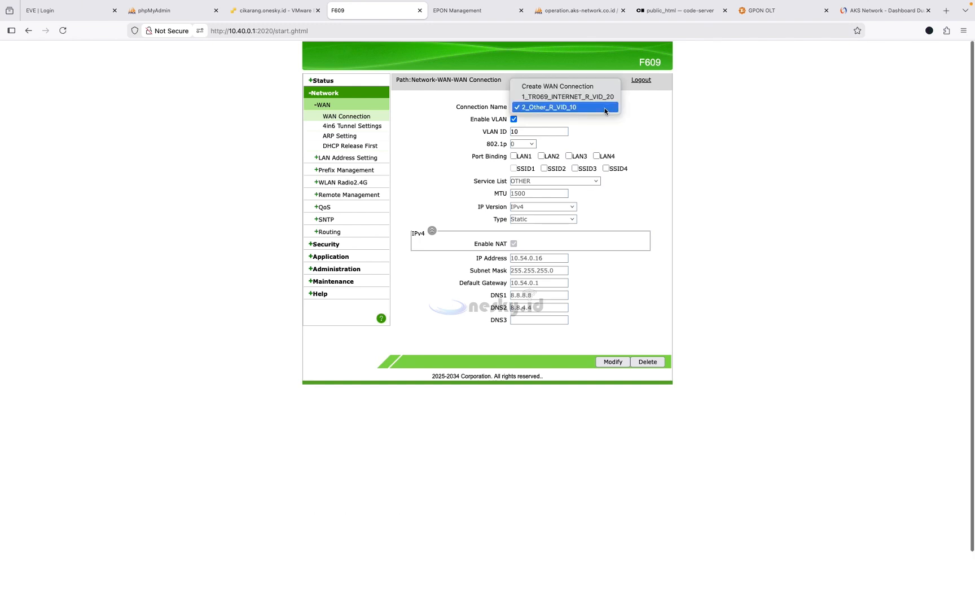
pyautogui.click(565, 89)
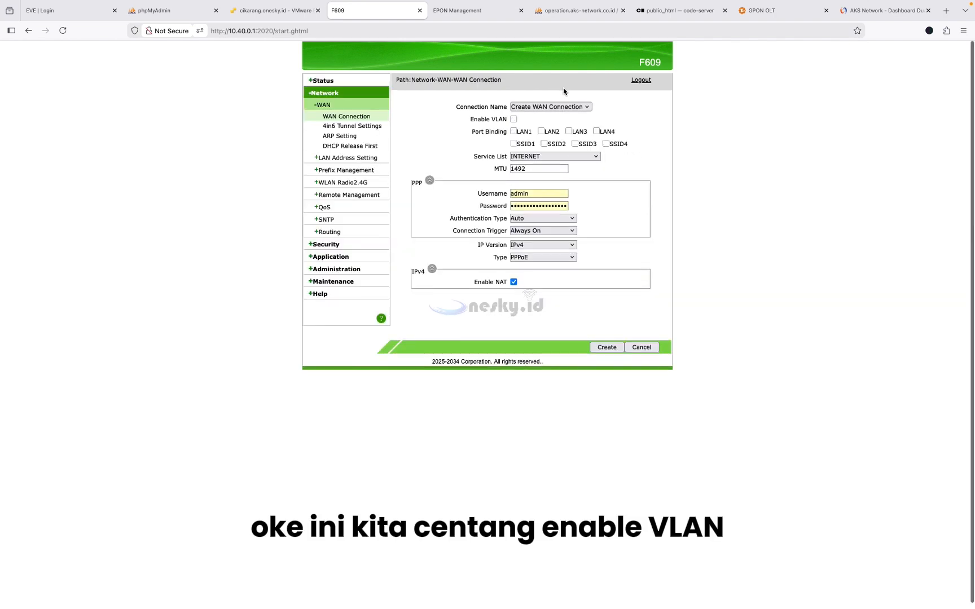
pyautogui.click(513, 119)
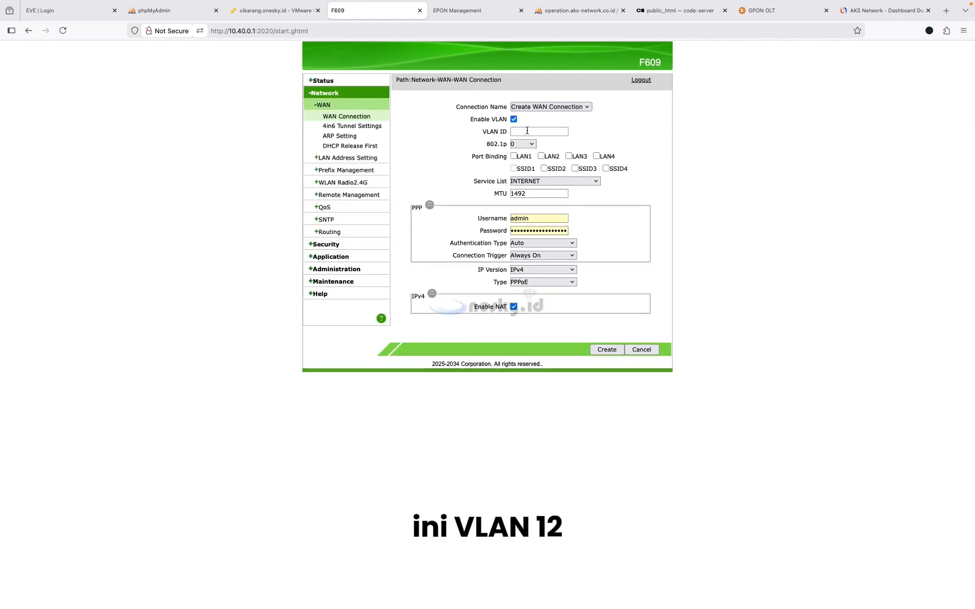
pyautogui.click(519, 131)
pyautogui.write('12')
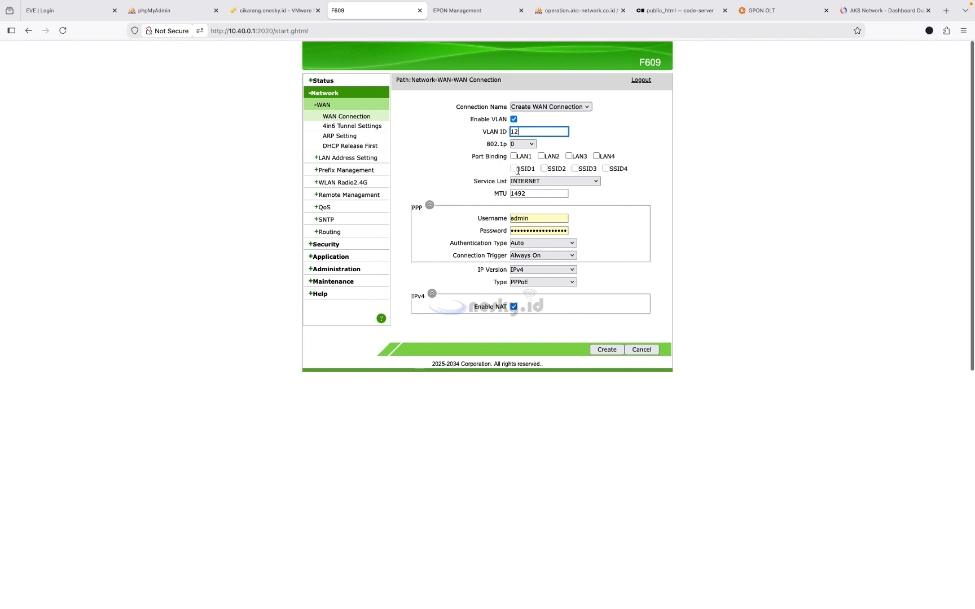
# - Bind it to SSID2, set service type OTHER and change the connection type to Bridge
pyautogui.click(544, 168)
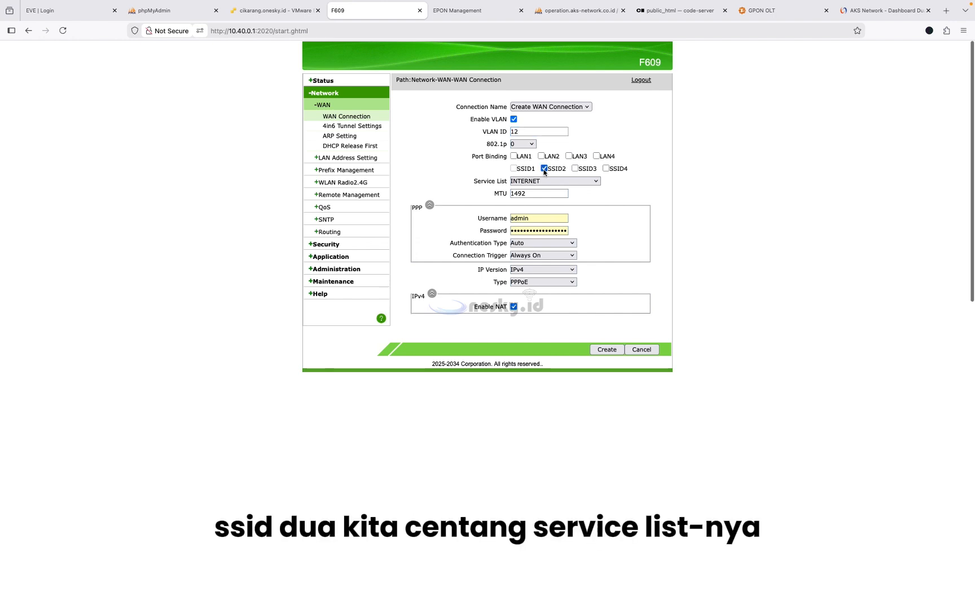
pyautogui.click(569, 183)
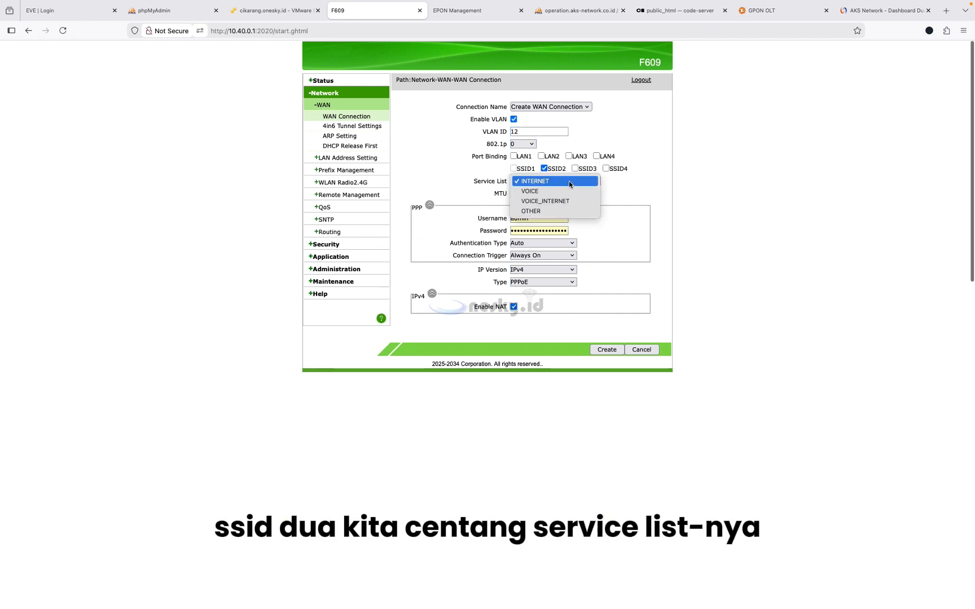
pyautogui.click(544, 212)
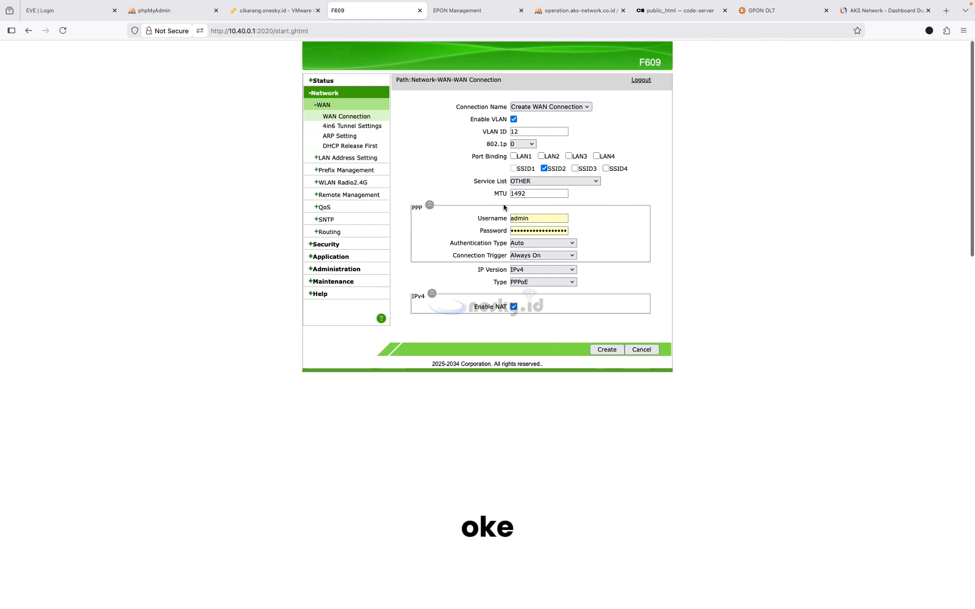
pyautogui.click(535, 282)
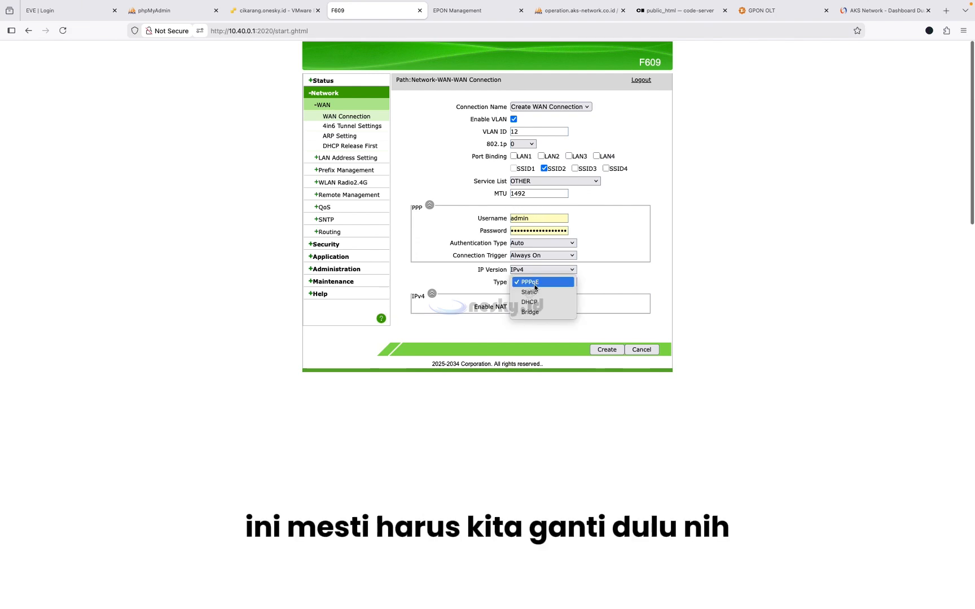
pyautogui.click(537, 313)
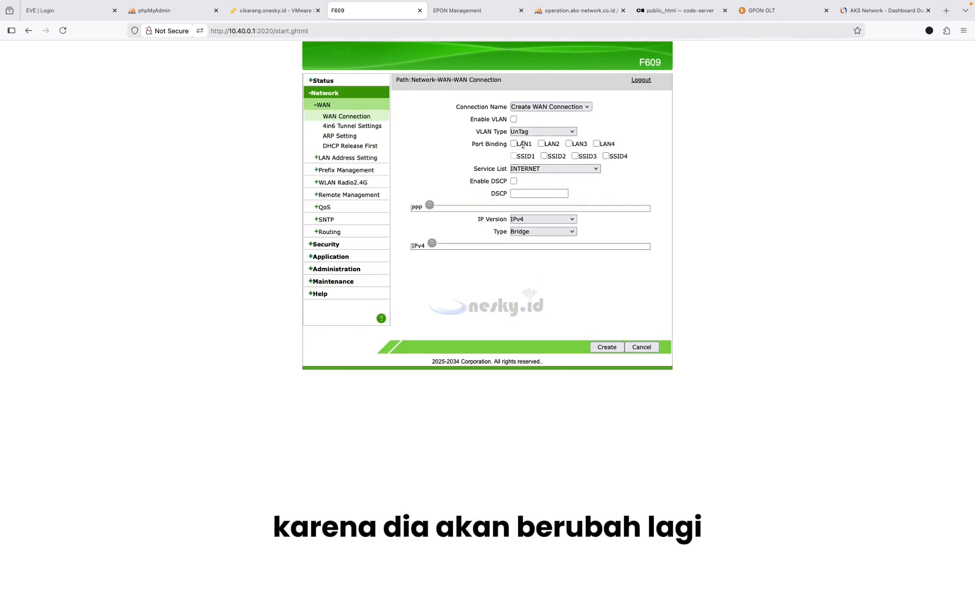
# - Re-enable VLAN ID 12 on the Bridge form, bind SSID2 and set service OTHER
pyautogui.click(513, 119)
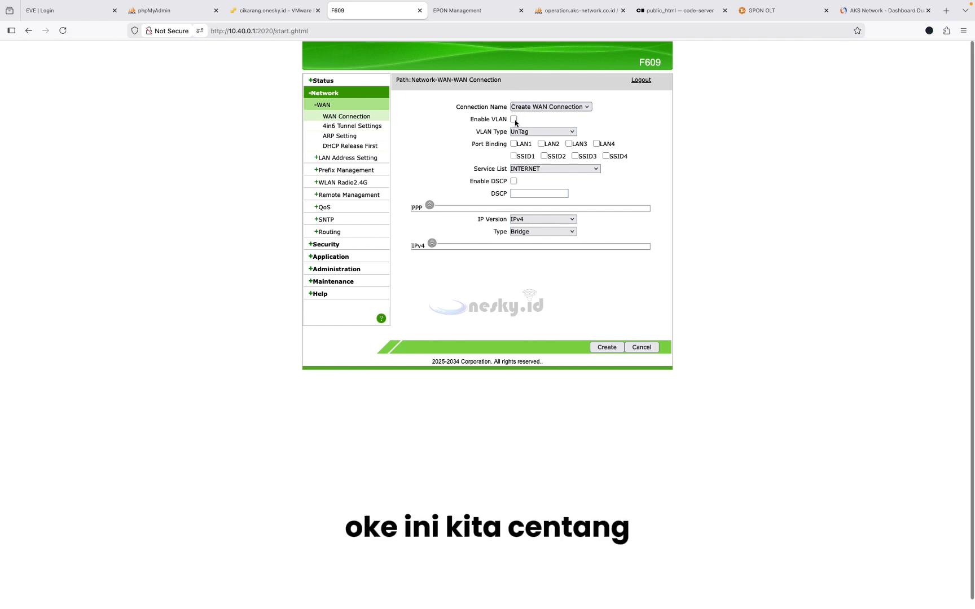
pyautogui.click(525, 145)
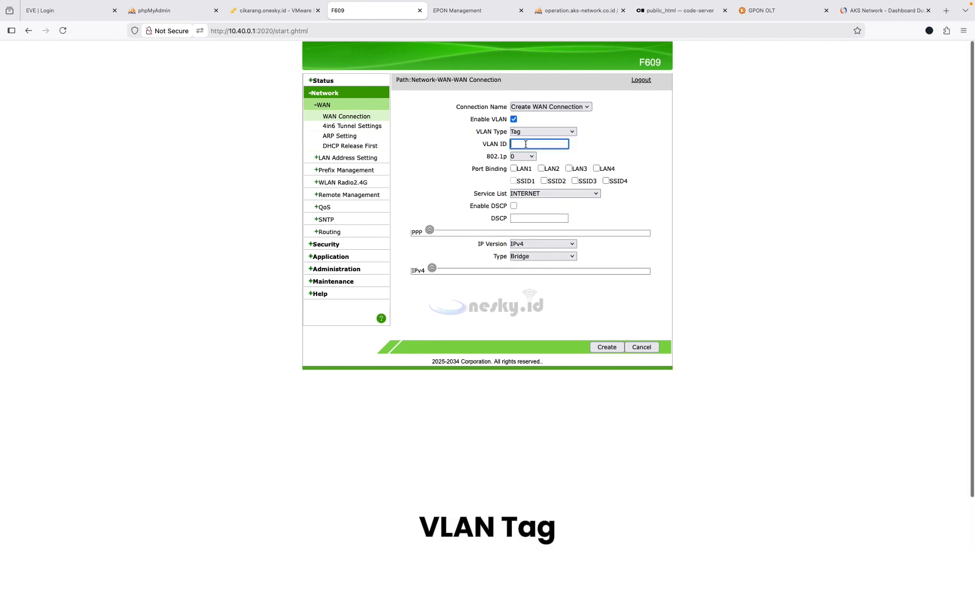
pyautogui.write('12')
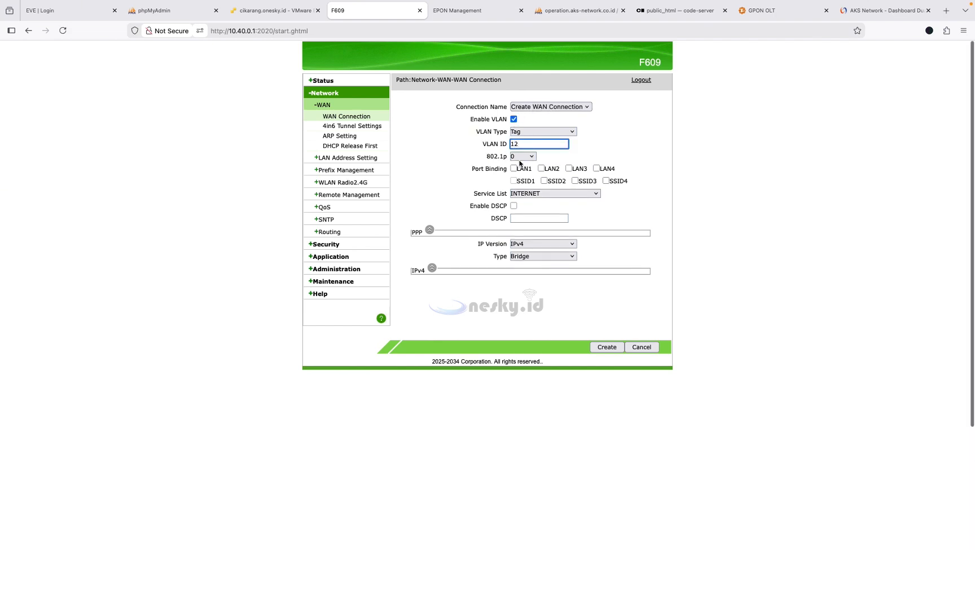
pyautogui.click(545, 181)
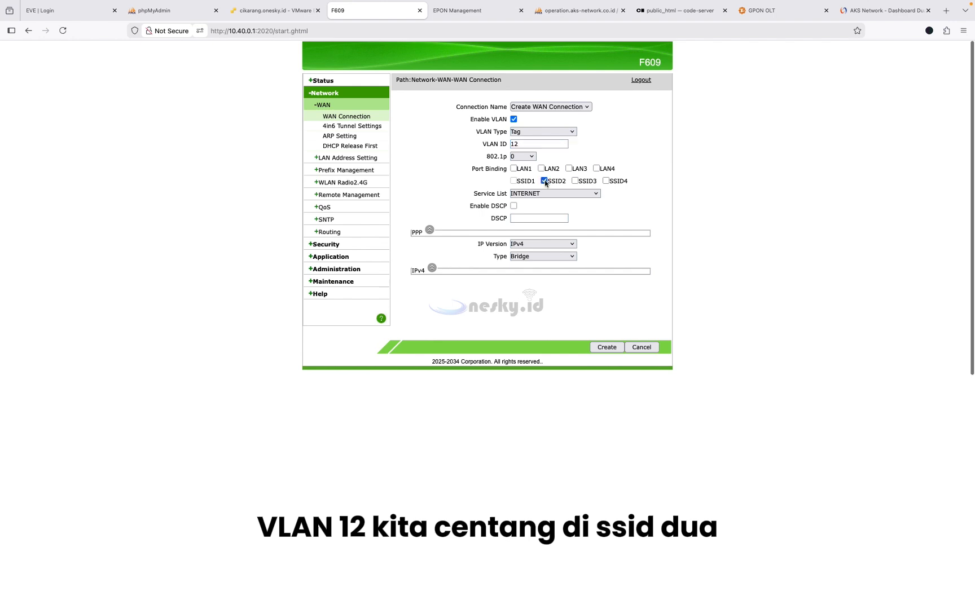
pyautogui.click(567, 194)
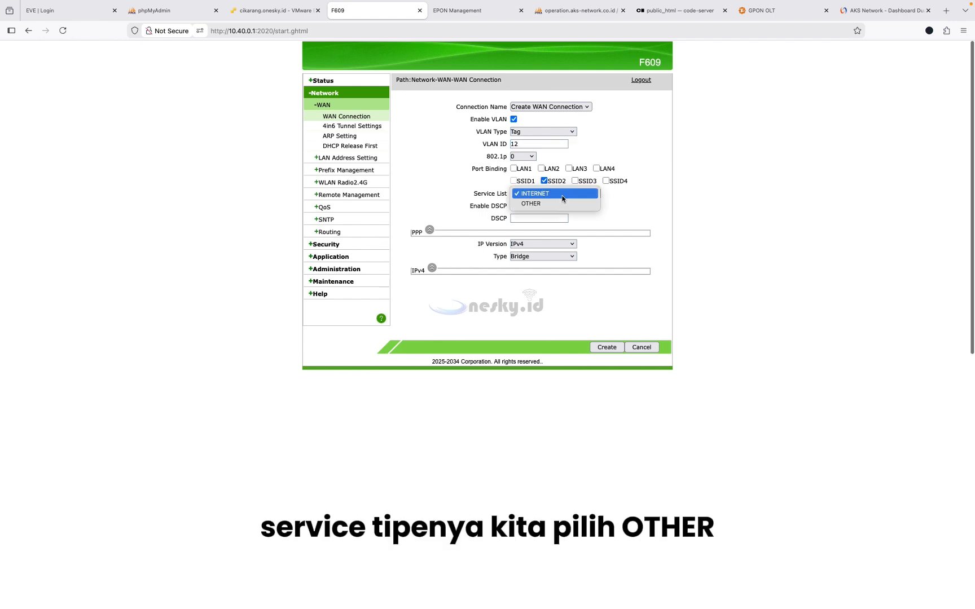
pyautogui.click(547, 204)
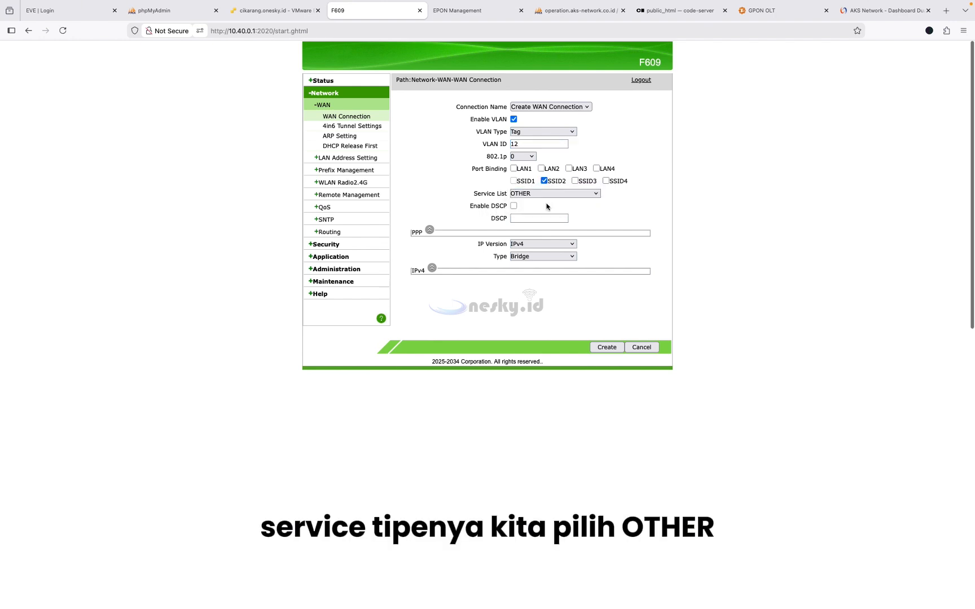
# - Enable DSCP with value 46 and create the bridge connection 3_Other_B_VID_12
pyautogui.click(514, 206)
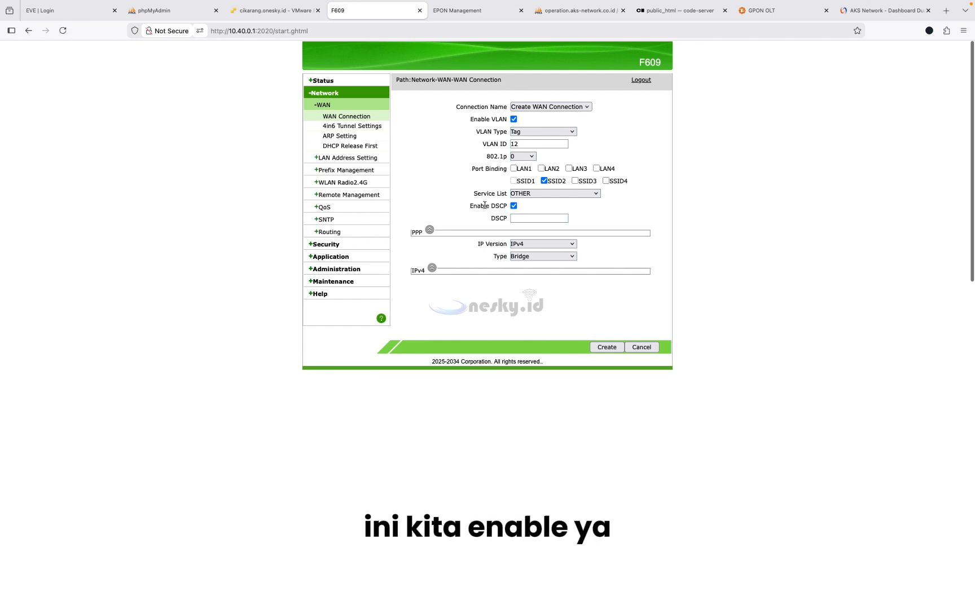
pyautogui.click(519, 219)
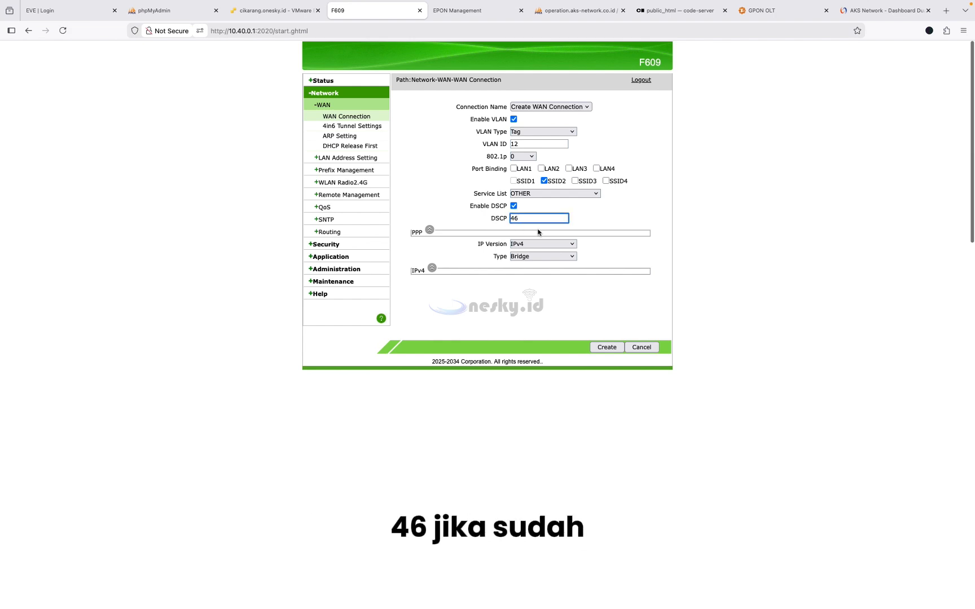
pyautogui.click(554, 310)
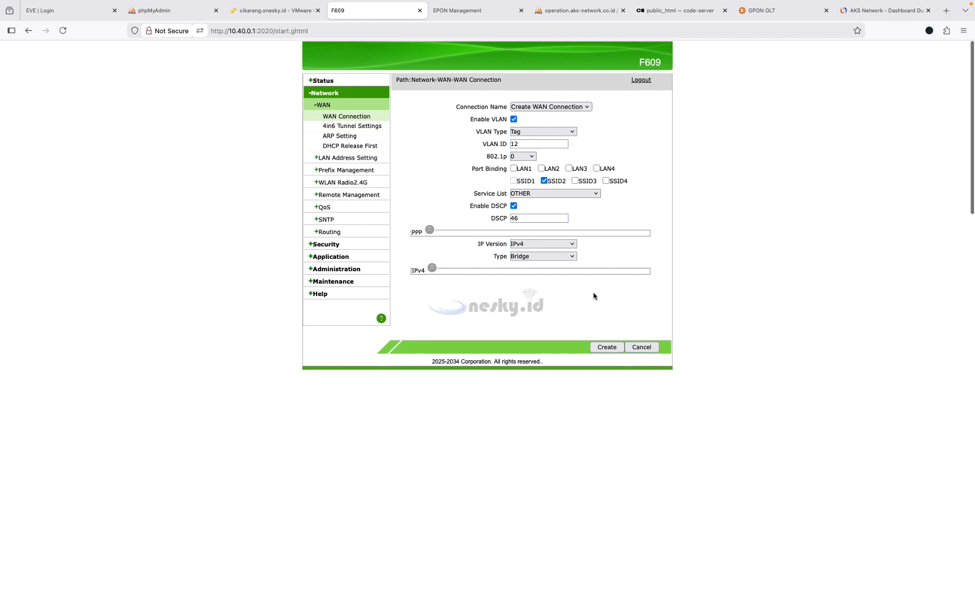
pyautogui.click(607, 347)
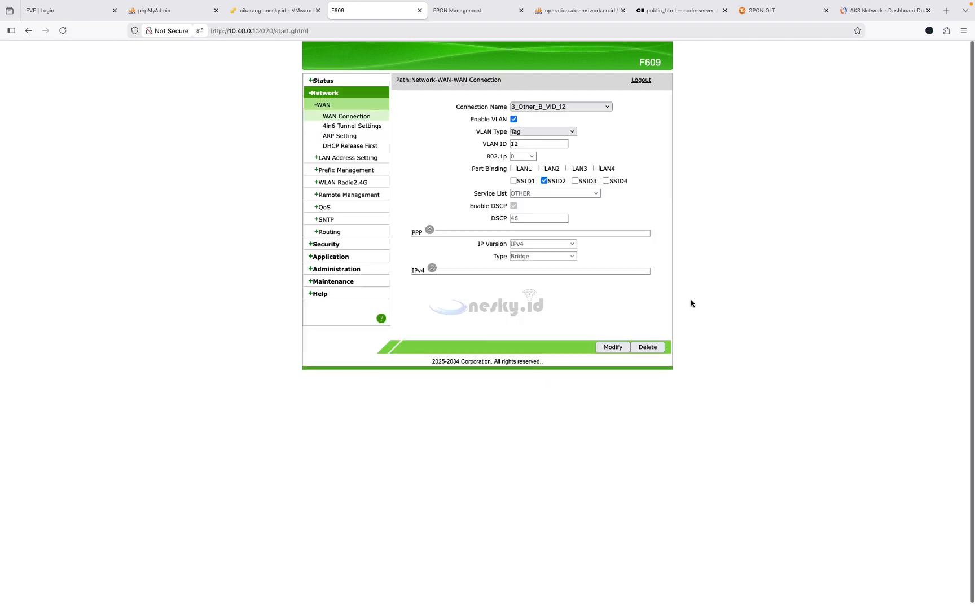
# - Confirm the new connection appears in the WAN list, then view WAN connection status
pyautogui.click(569, 107)
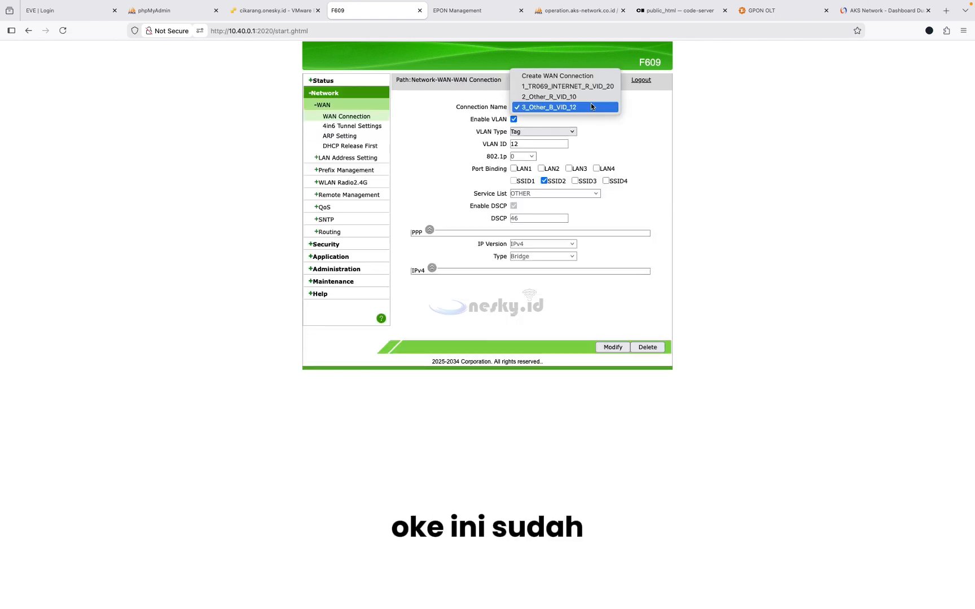
pyautogui.click(664, 130)
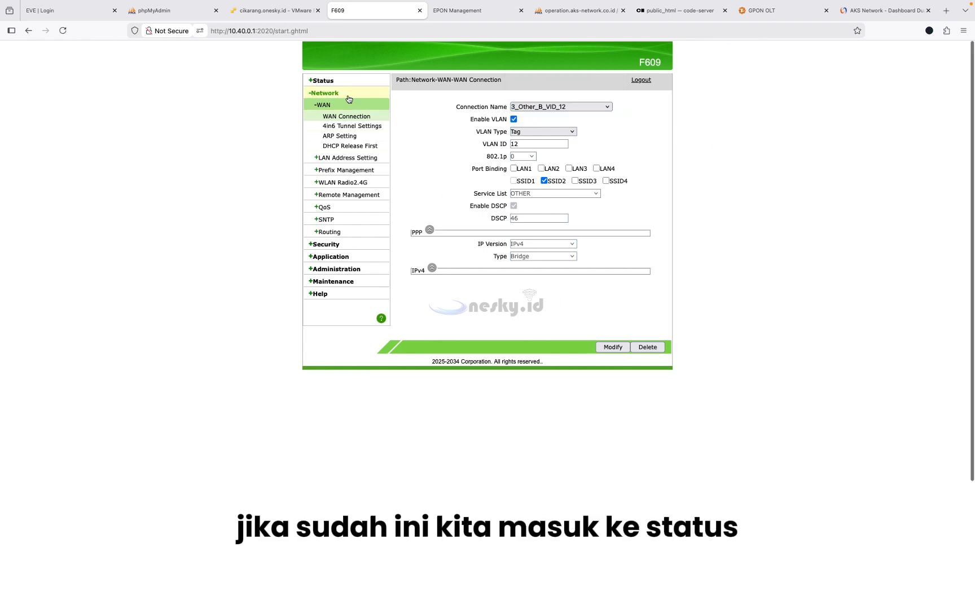
pyautogui.click(328, 83)
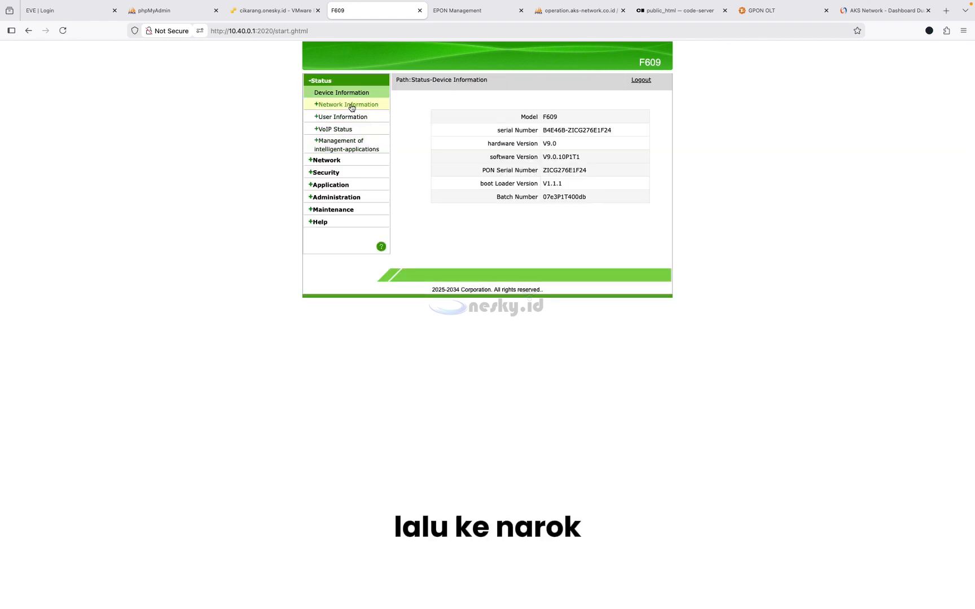
pyautogui.click(348, 103)
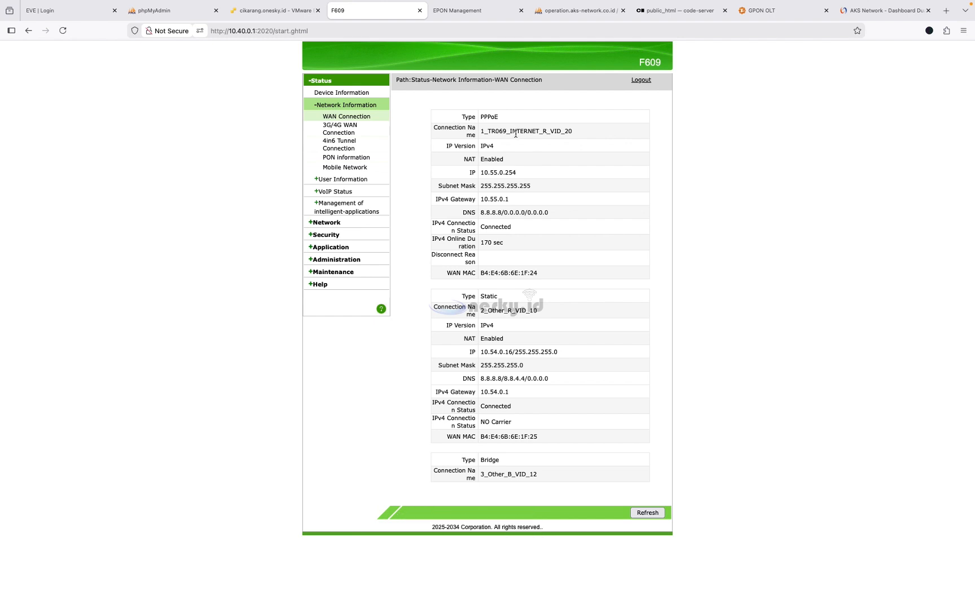
# - Verify the PPPoE and static connections show Connected, refresh, and return to WAN settings
pyautogui.moveTo(481, 227); pyautogui.dragTo(517, 226)
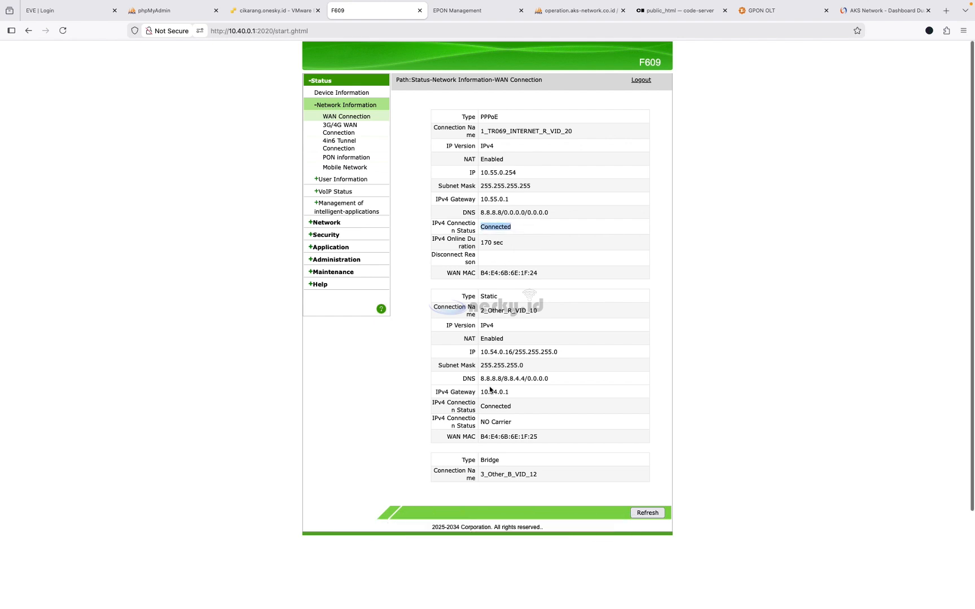
pyautogui.moveTo(481, 404); pyautogui.dragTo(531, 408)
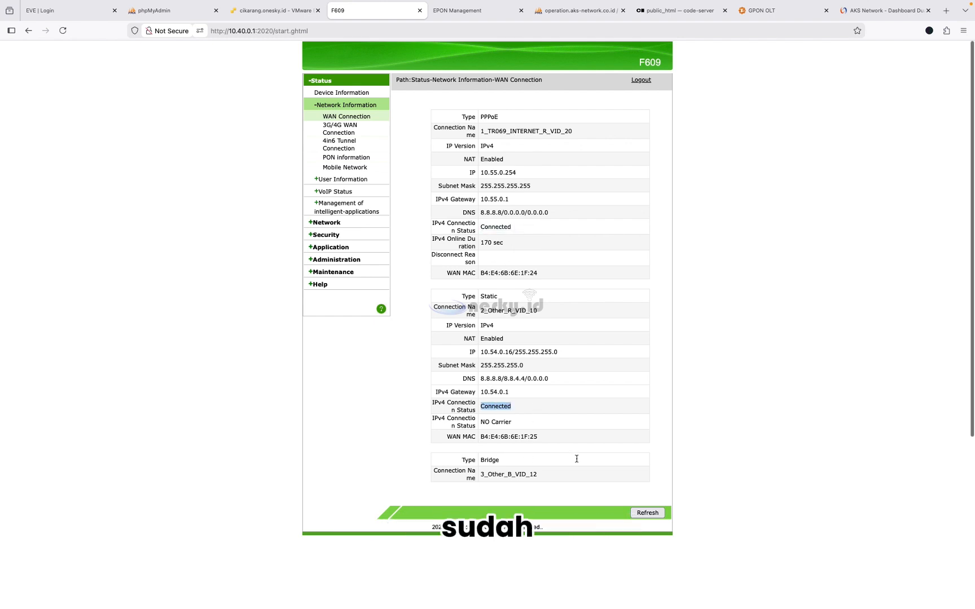
pyautogui.click(655, 513)
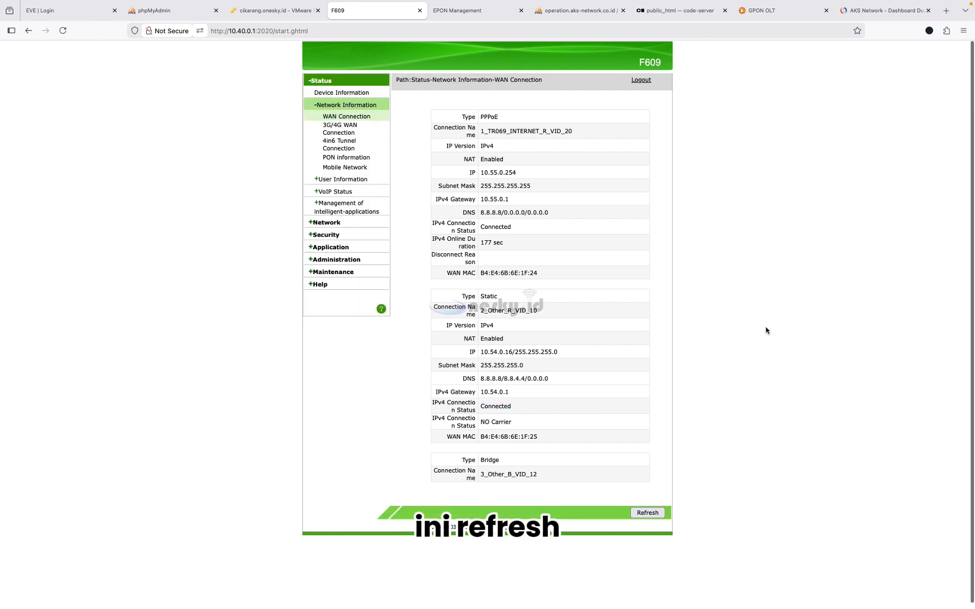
pyautogui.click(338, 225)
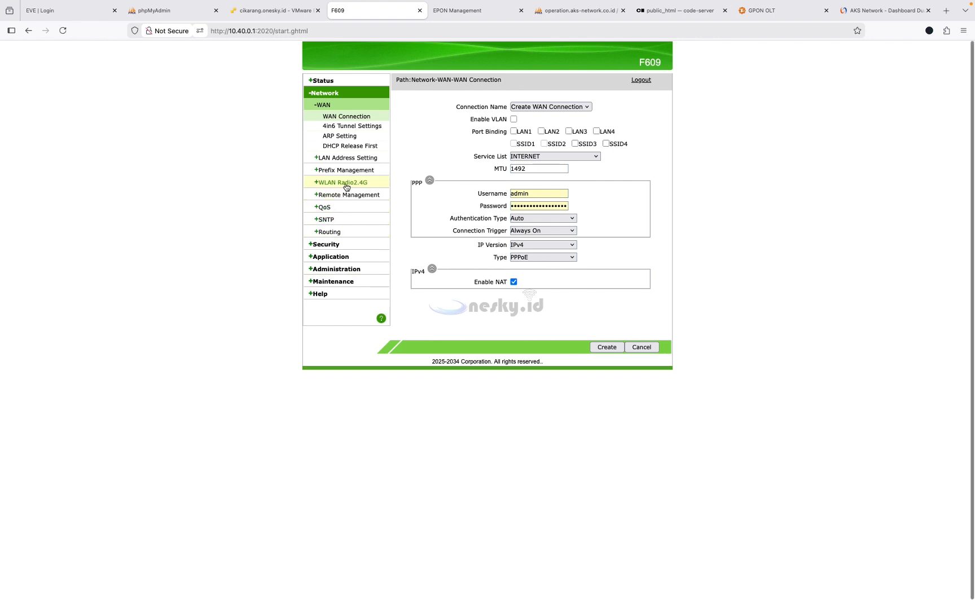
# - Set the 2.4G radio to country Indonesia, 40MHz bandwidth and channel 3, and submit
pyautogui.click(345, 184)
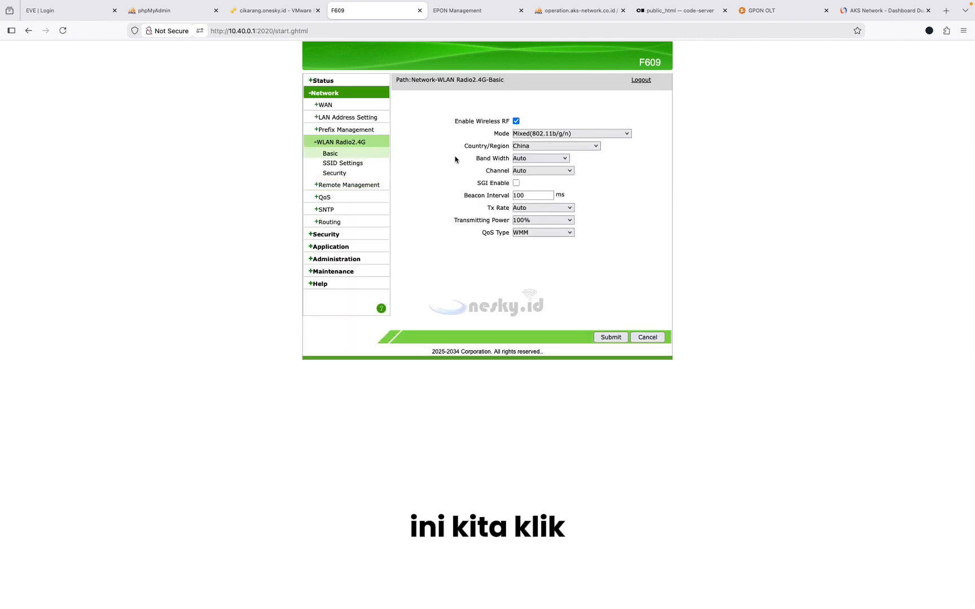
pyautogui.click(537, 149)
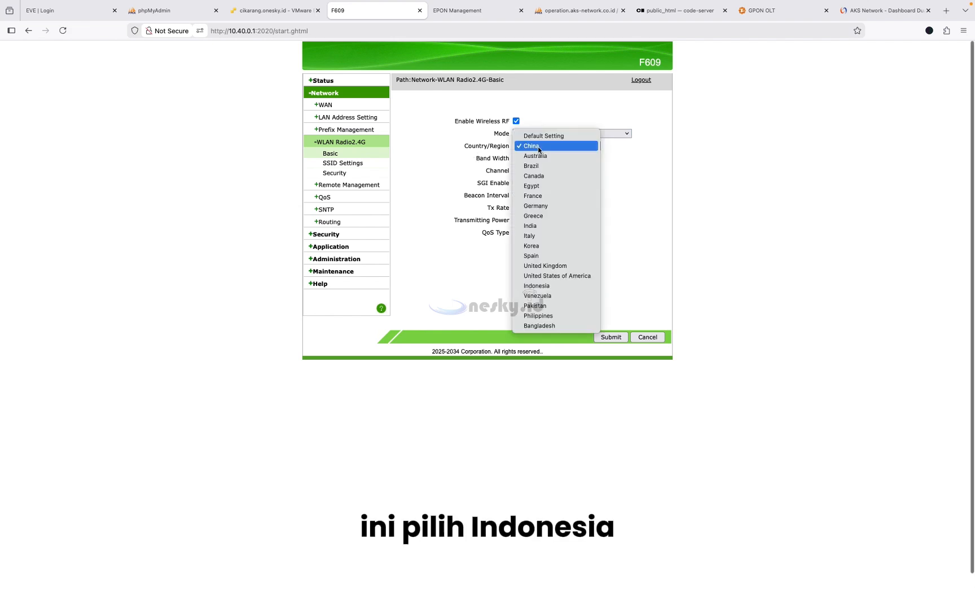
pyautogui.click(548, 287)
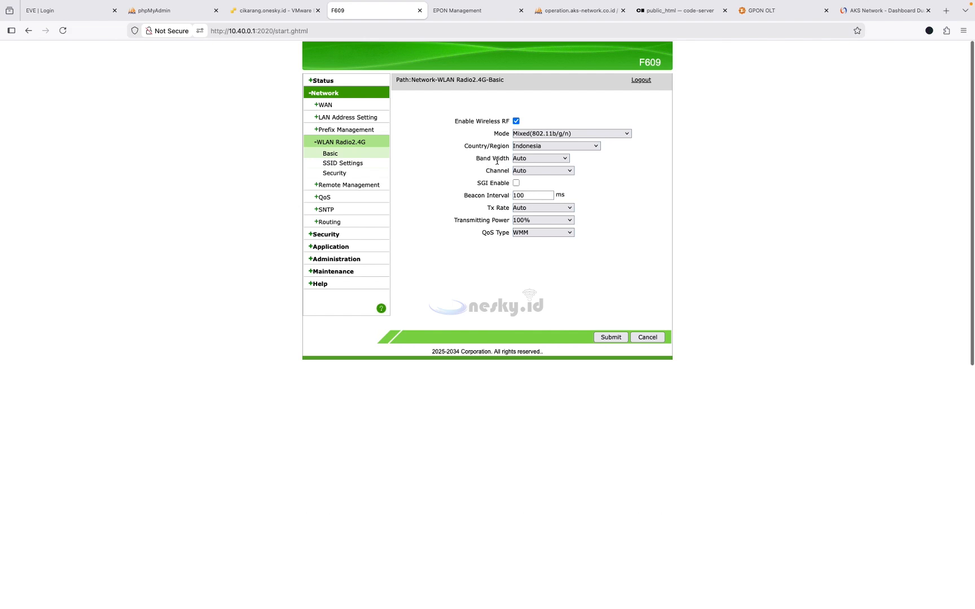
pyautogui.click(534, 159)
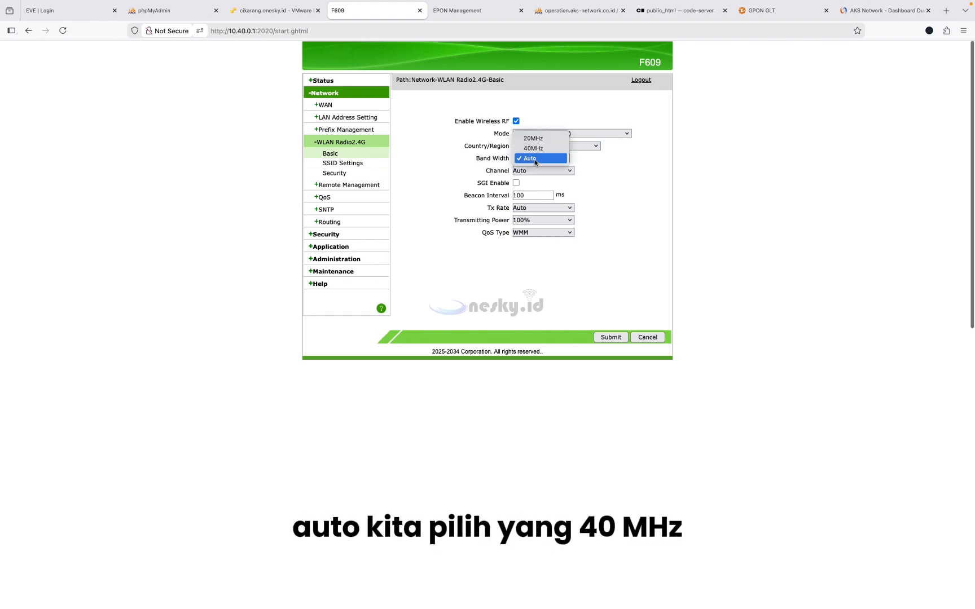
pyautogui.click(547, 149)
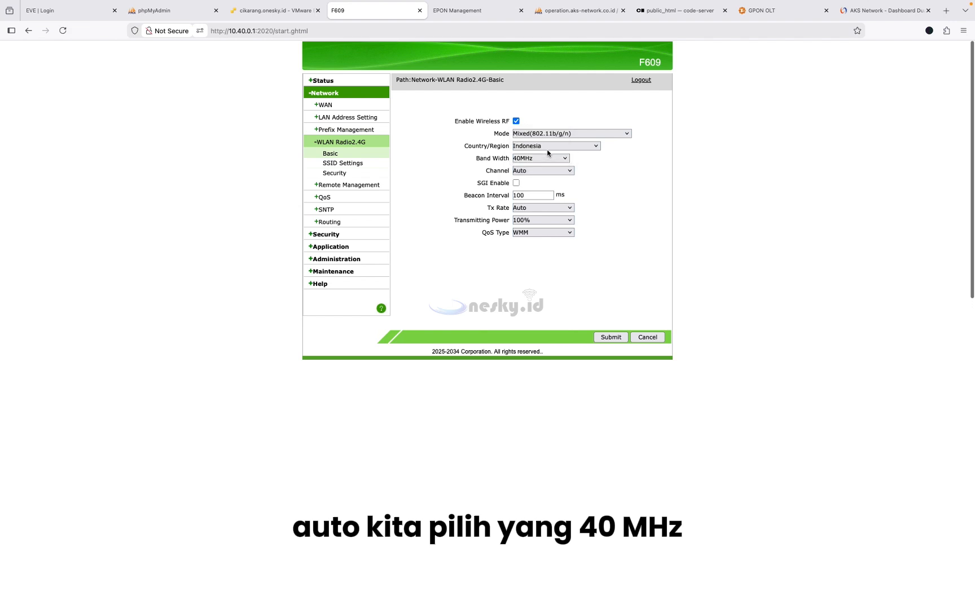
pyautogui.click(546, 170)
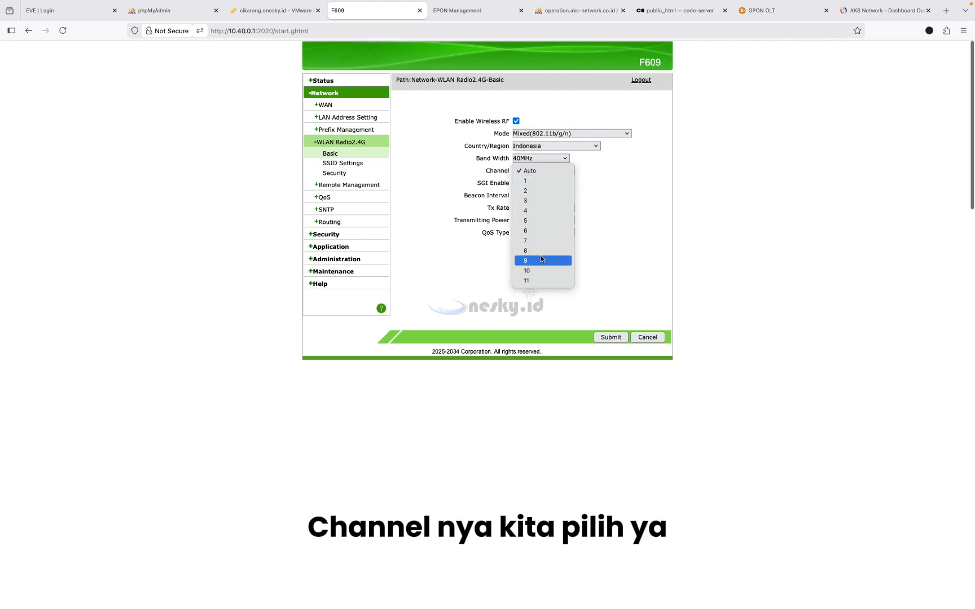
pyautogui.click(540, 201)
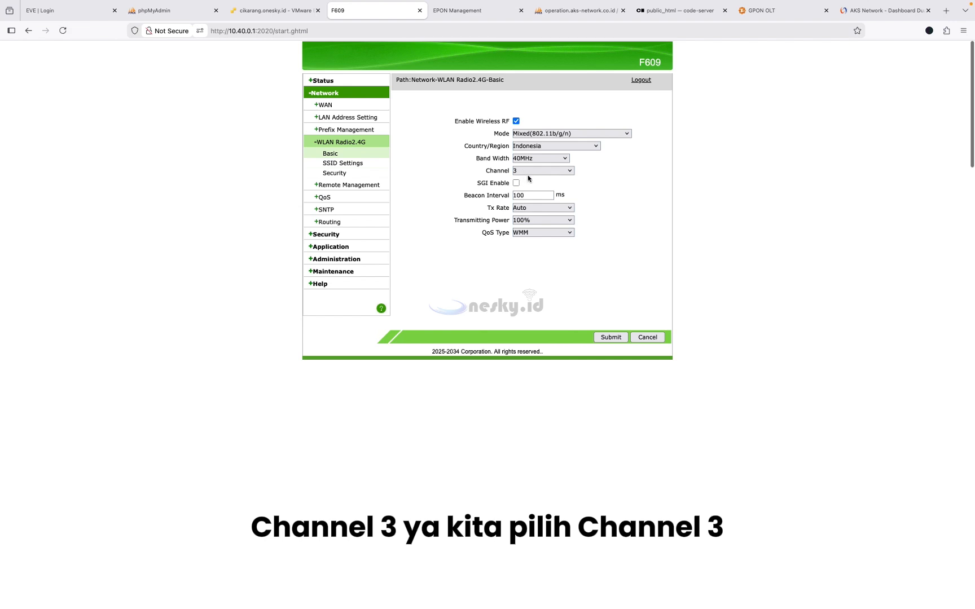
pyautogui.click(601, 333)
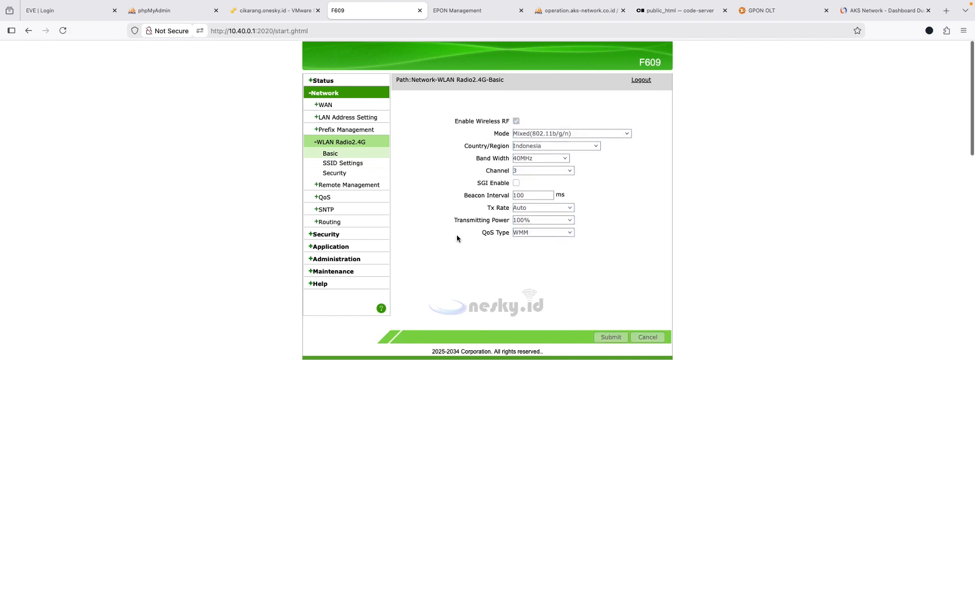
# - On SSID Settings, replace SSID1's name with 'Borneo' and submit it
pyautogui.click(345, 168)
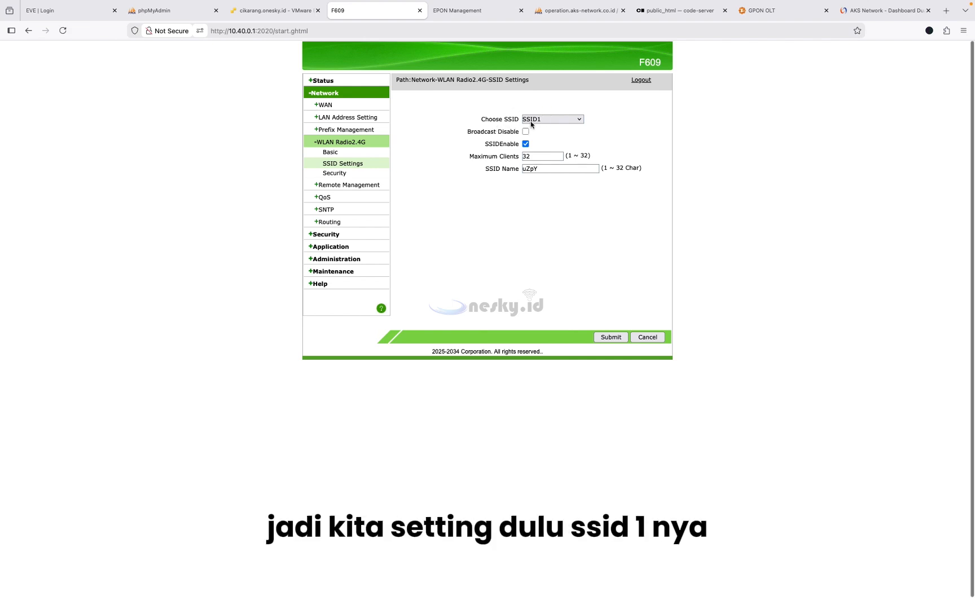
pyautogui.moveTo(554, 169); pyautogui.dragTo(507, 169)
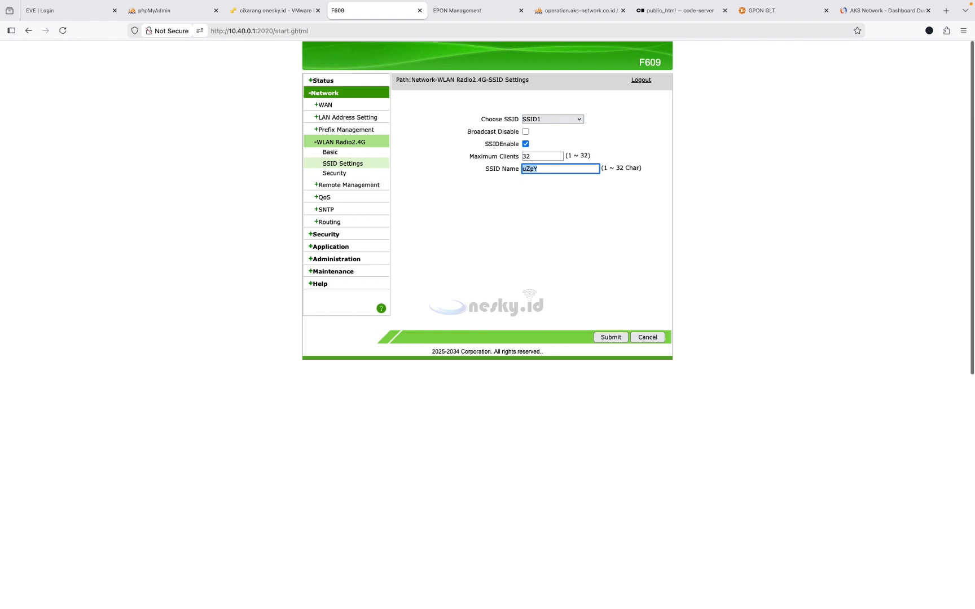
pyautogui.write('Borneo')
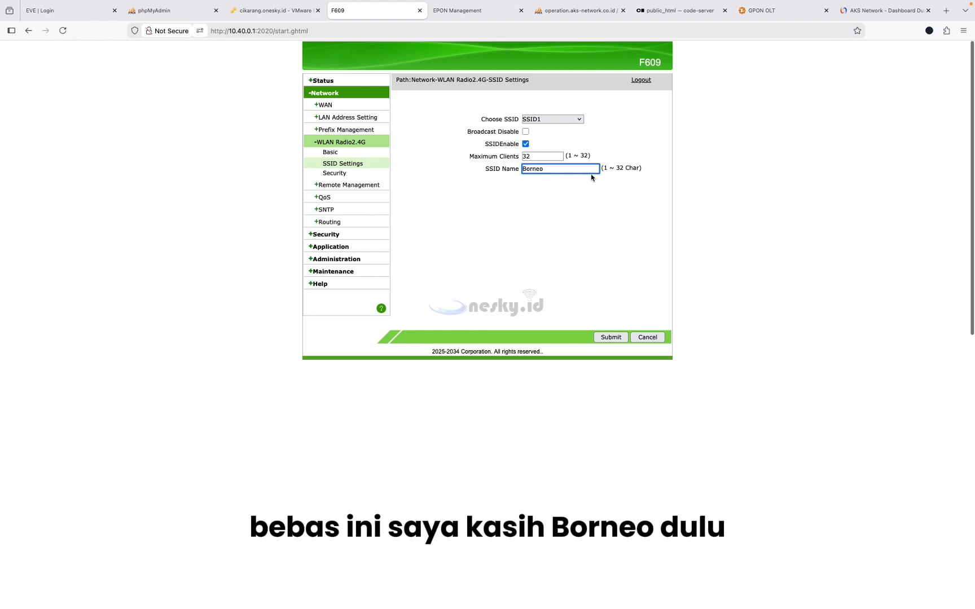
pyautogui.click(611, 337)
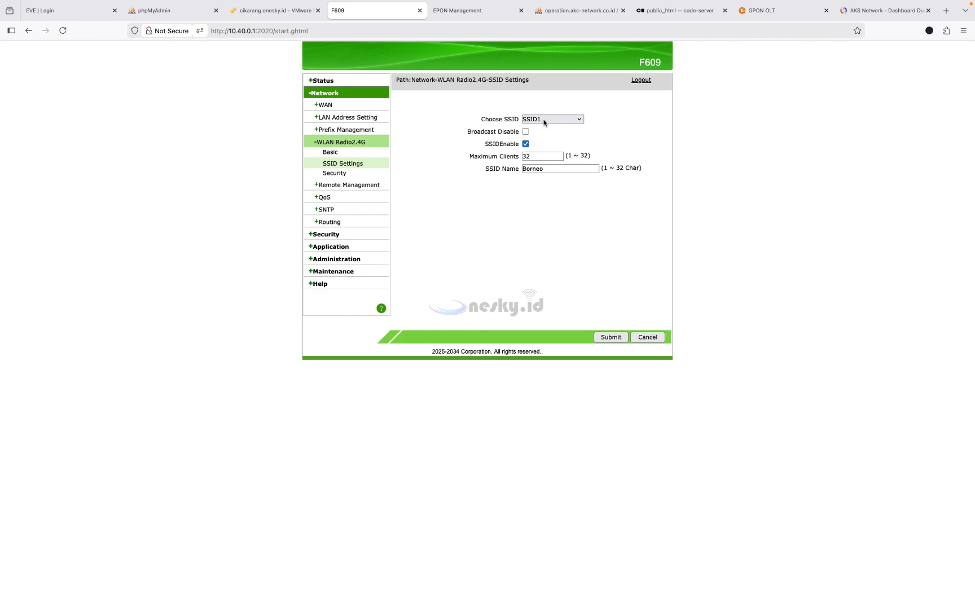
pyautogui.click(541, 119)
pyautogui.click(543, 129)
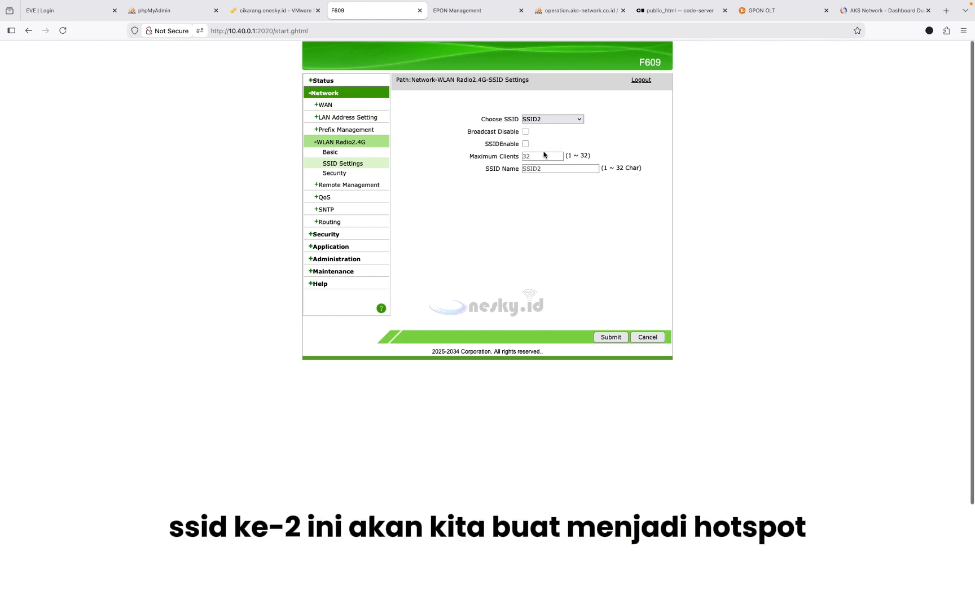
pyautogui.click(526, 144)
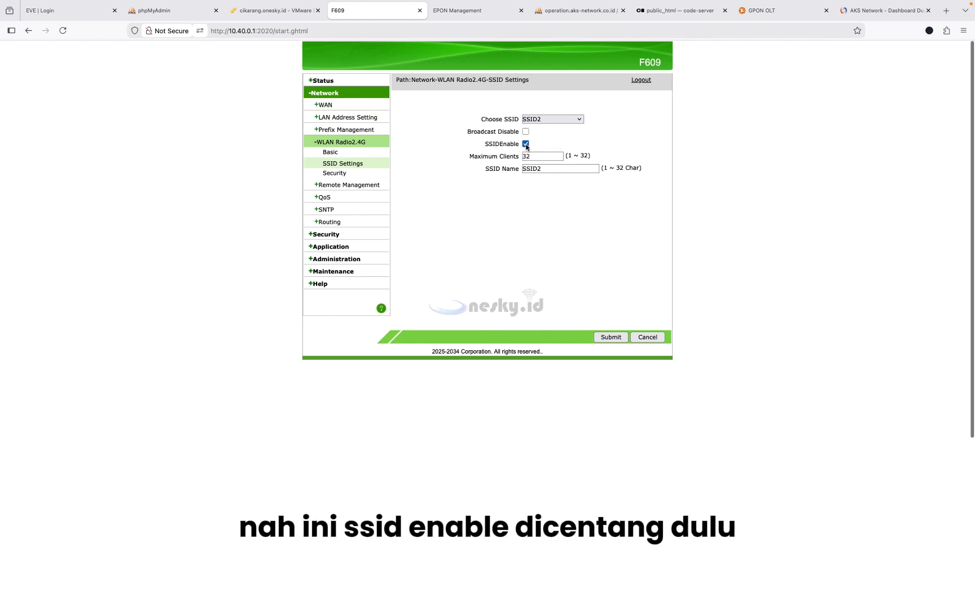
pyautogui.moveTo(557, 169); pyautogui.dragTo(484, 171)
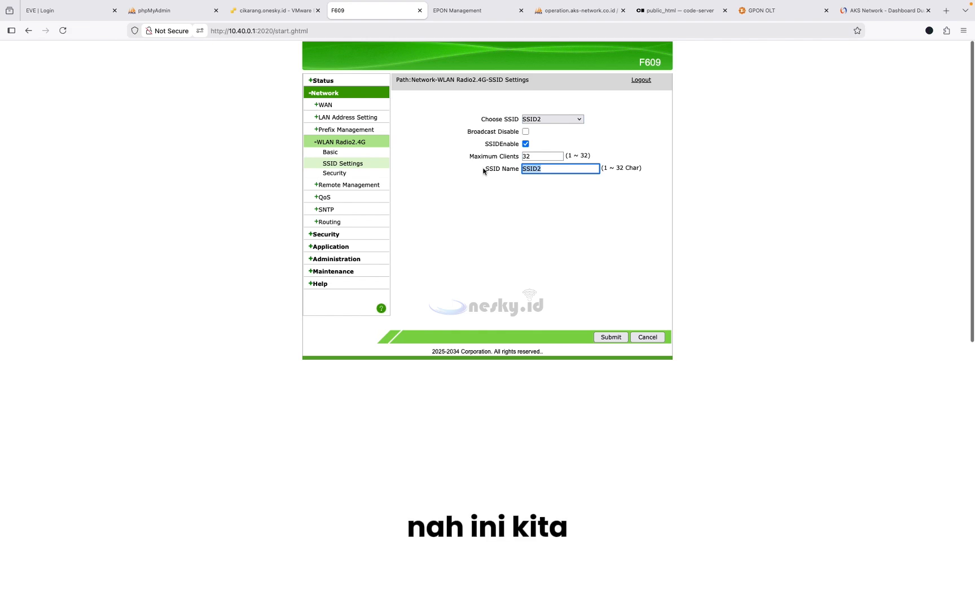
pyautogui.write('@kitty.net')
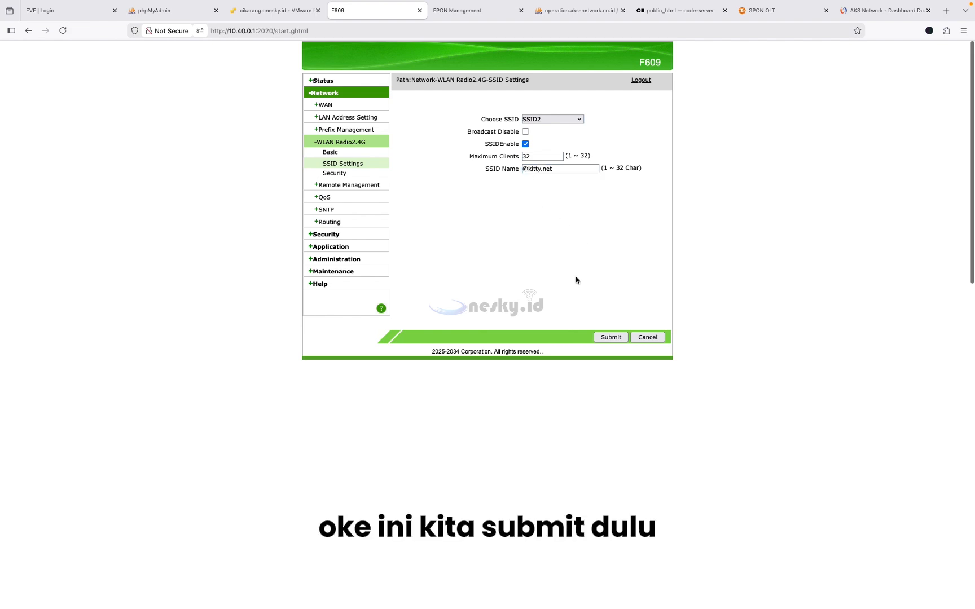
pyautogui.click(611, 337)
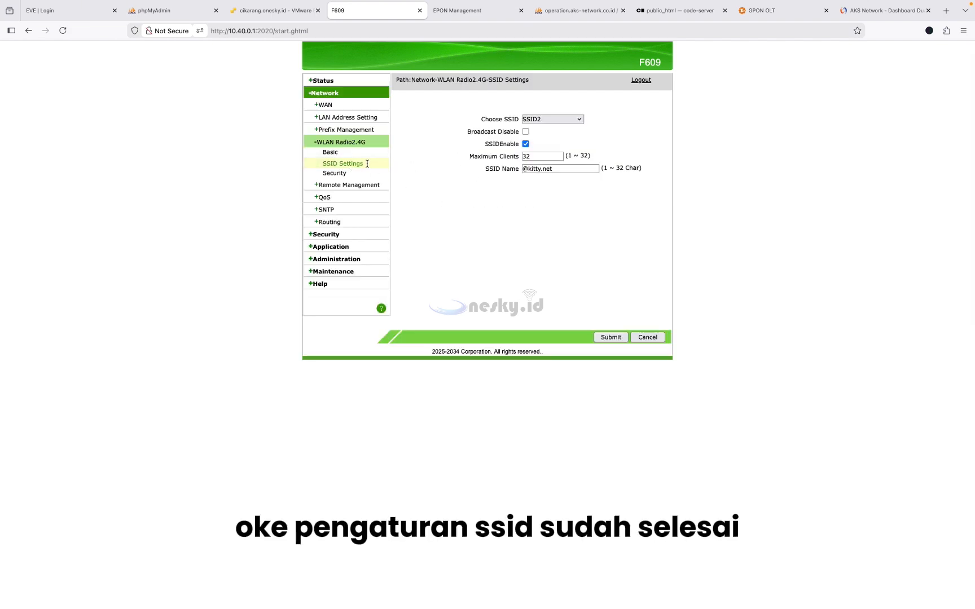
# - Replace SSID1's WPA passphrase with a new password on the 2.4G Security page and submit
pyautogui.click(331, 175)
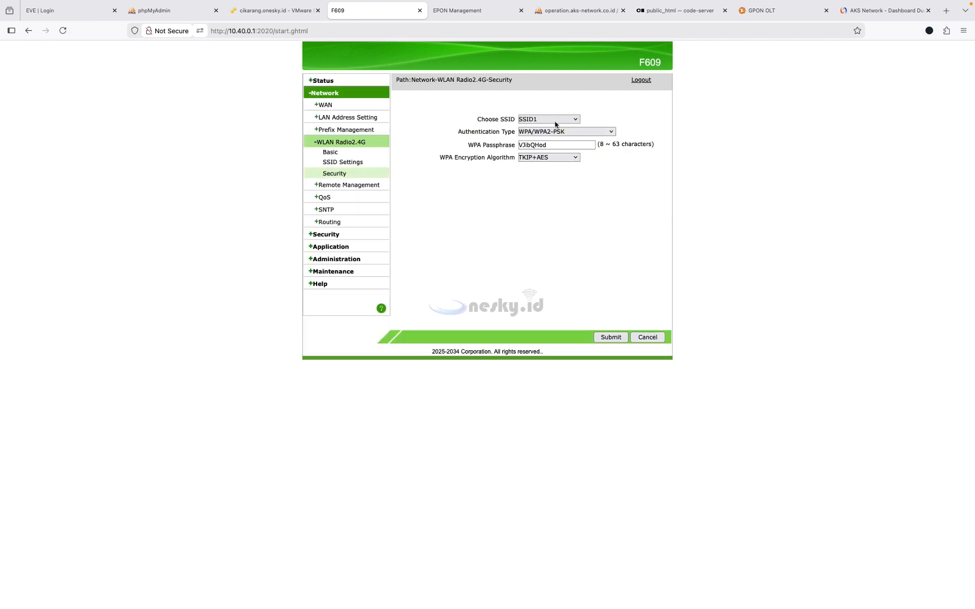
pyautogui.doubleClick(576, 145)
pyautogui.write('12')
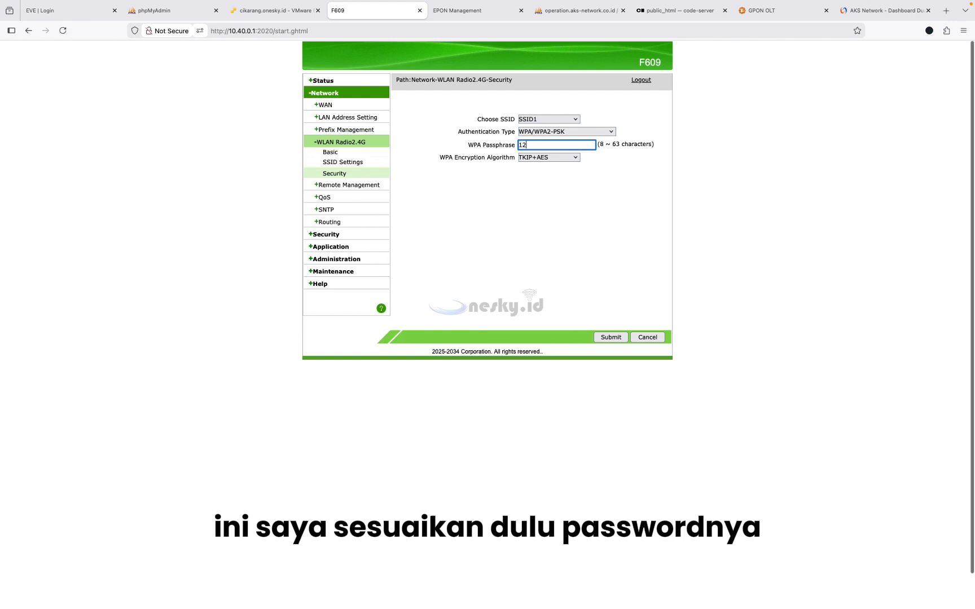
pyautogui.write('34567')
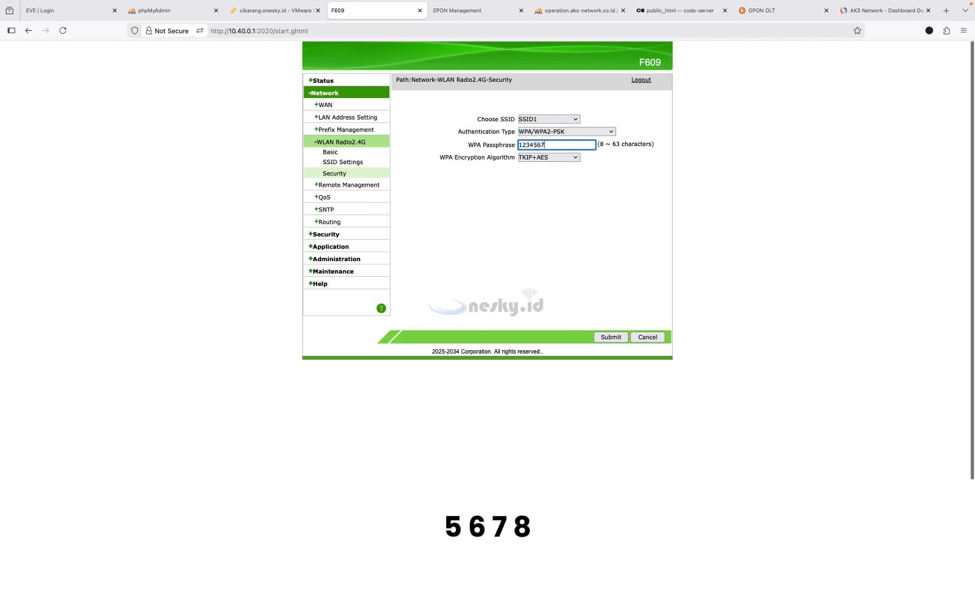
pyautogui.write('8')
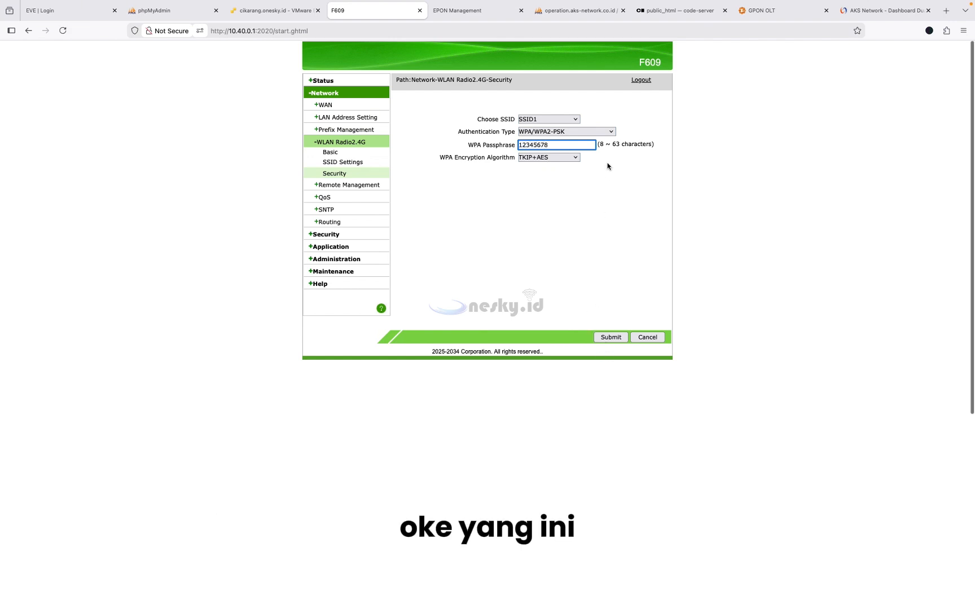
pyautogui.click(616, 338)
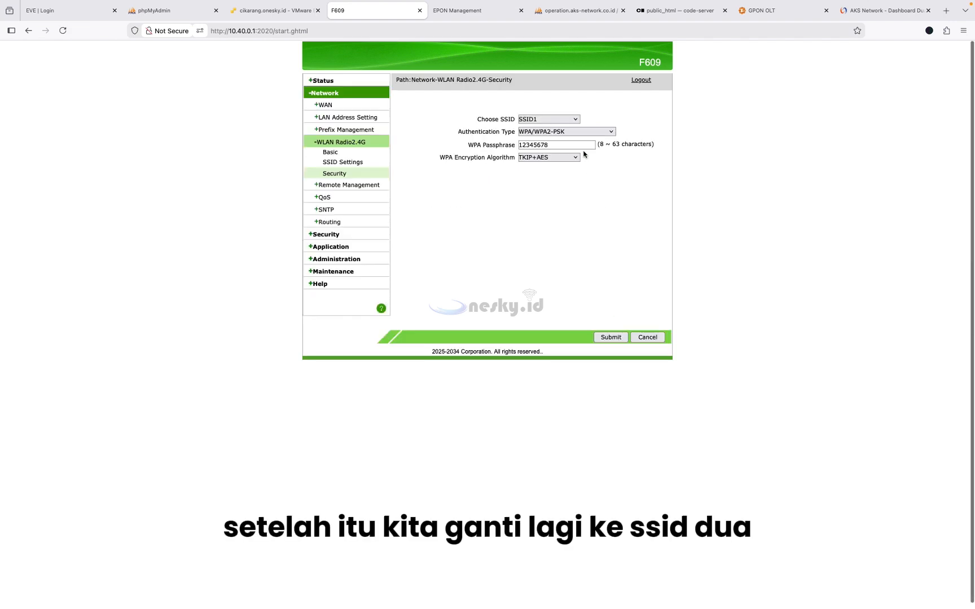
pyautogui.click(568, 120)
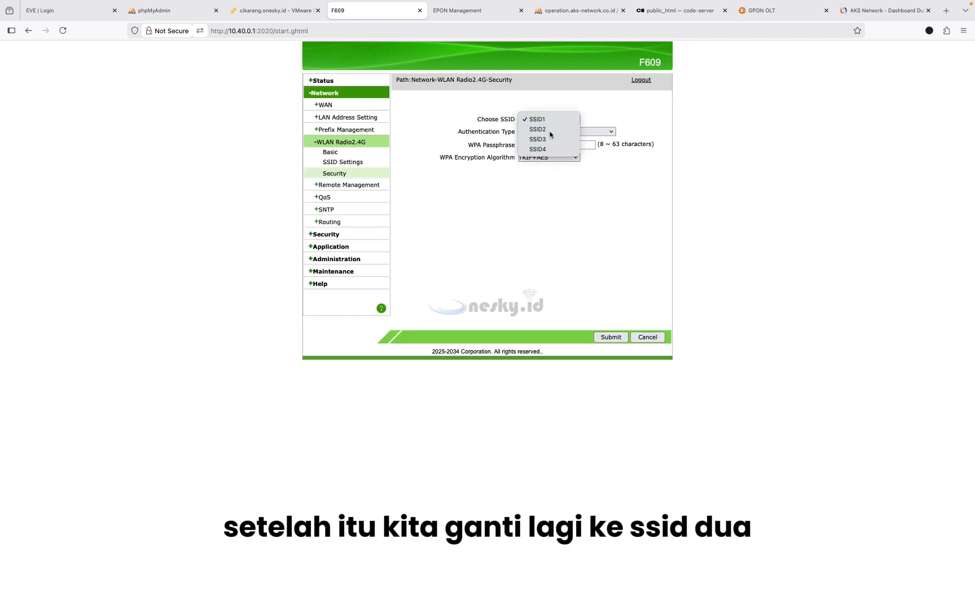
# - Set SSID2's authentication to Open System with WEP encryption disabled and submit
pyautogui.click(550, 132)
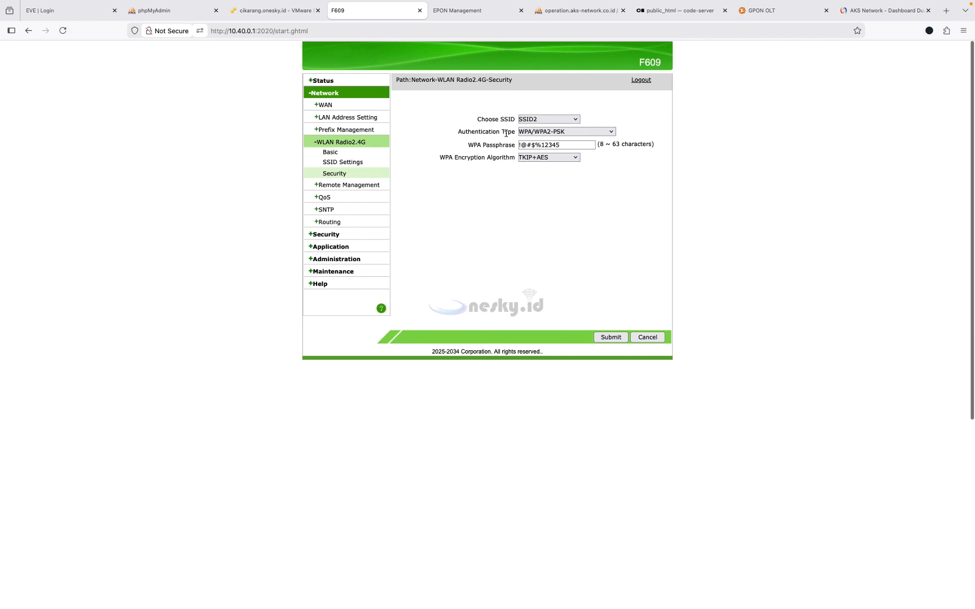
pyautogui.click(549, 131)
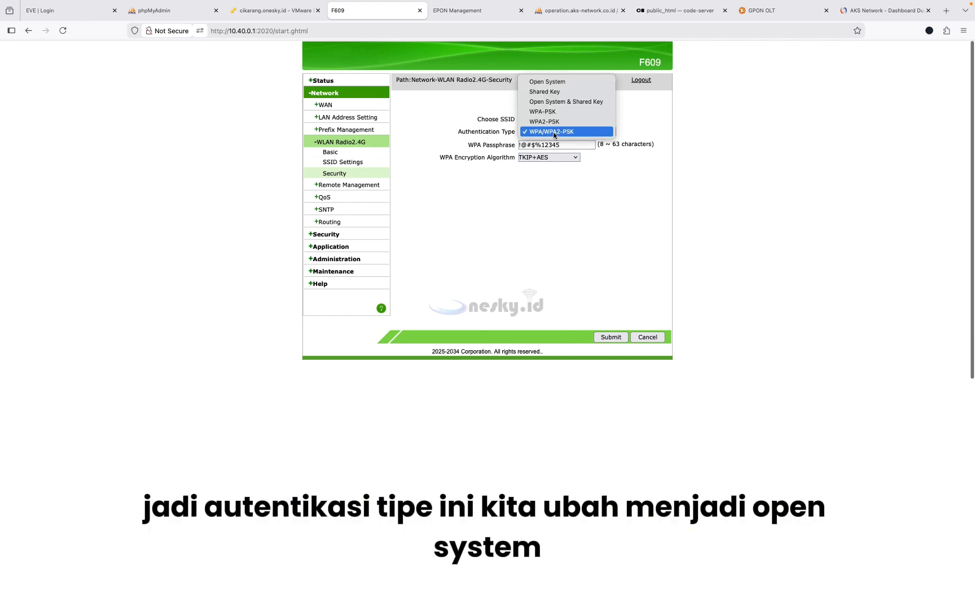
pyautogui.click(553, 81)
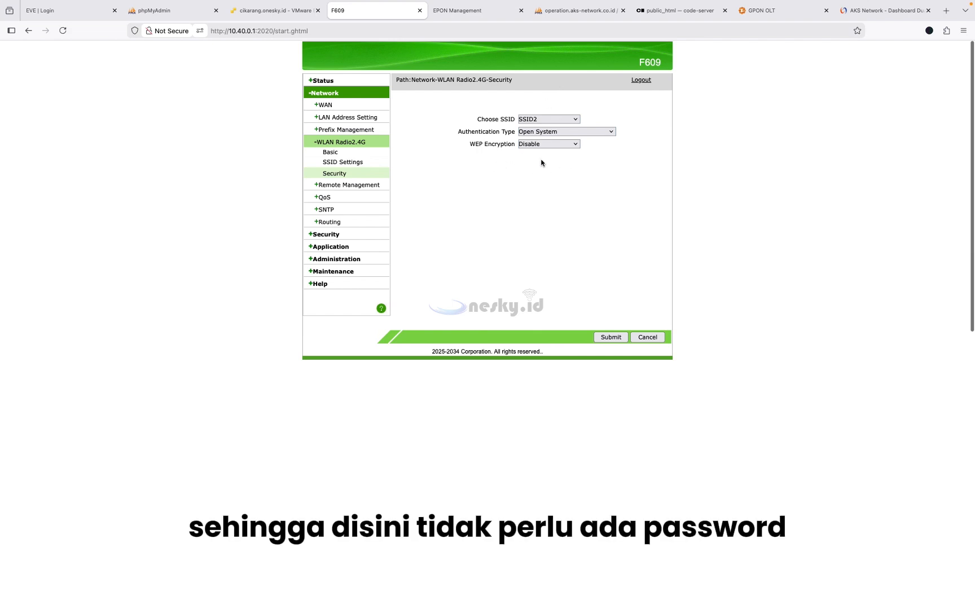
pyautogui.click(611, 338)
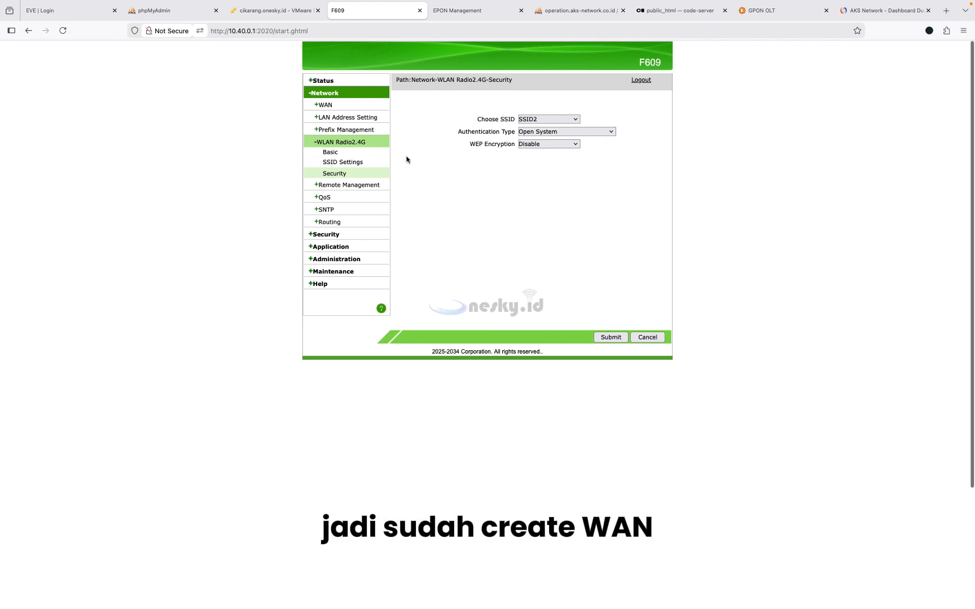
# - Return to the Network WAN Connection page with its blank new-connection form
pyautogui.click(326, 104)
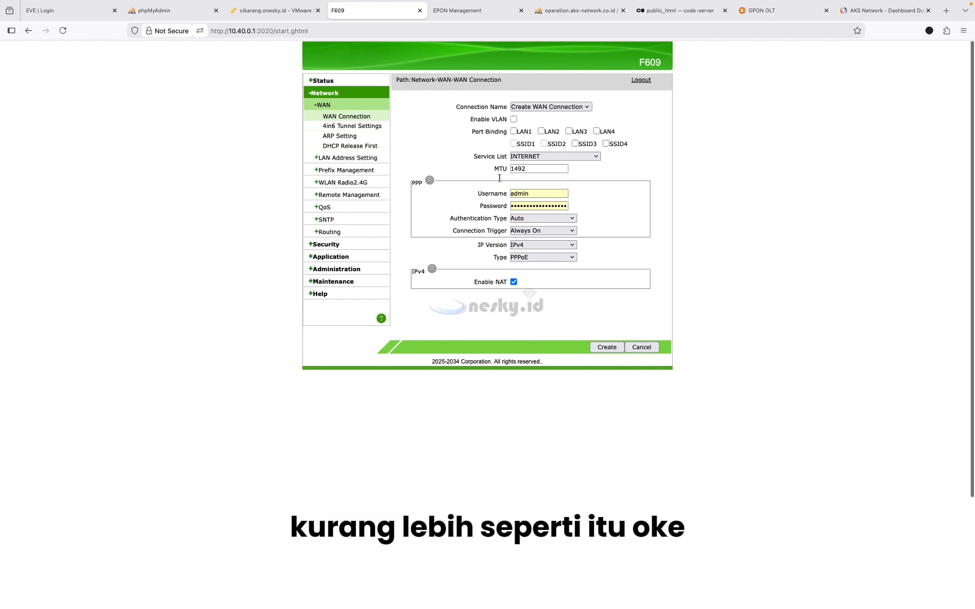
pyautogui.moveTo(753, 4)
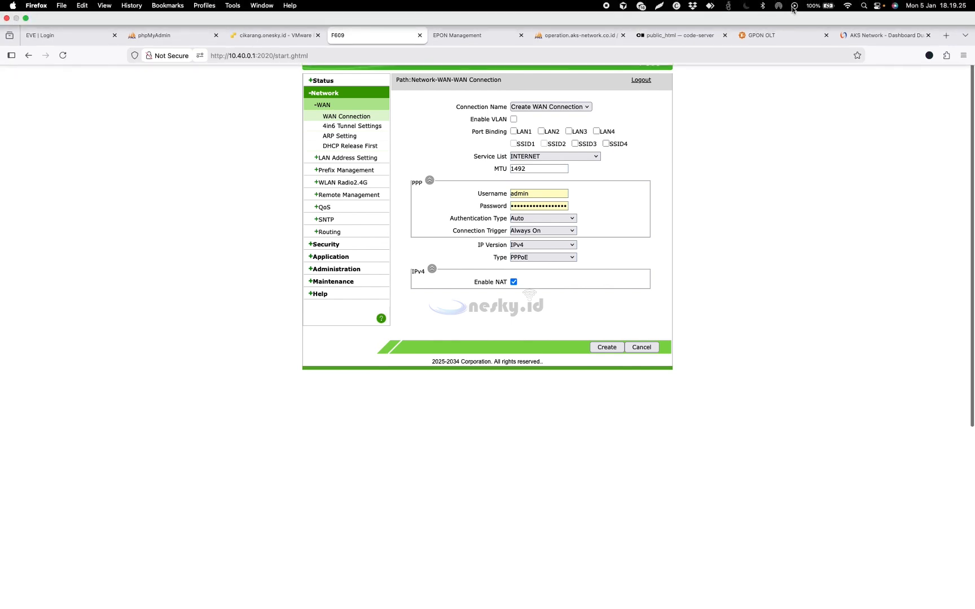